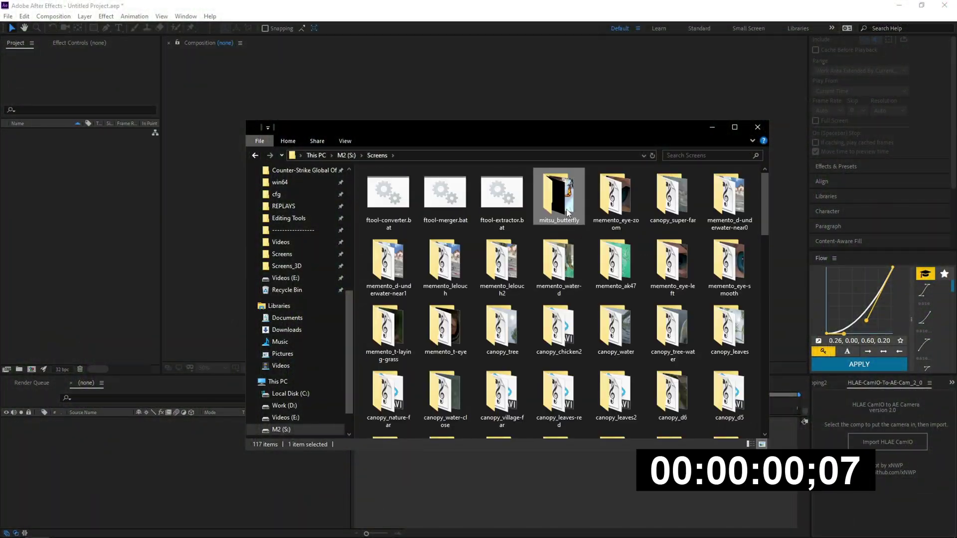
# Step: Create a project folder named mitsu_butterfly
pyautogui.rightClick(565, 208)
pyautogui.click(611, 492)
pyautogui.click(64, 238)
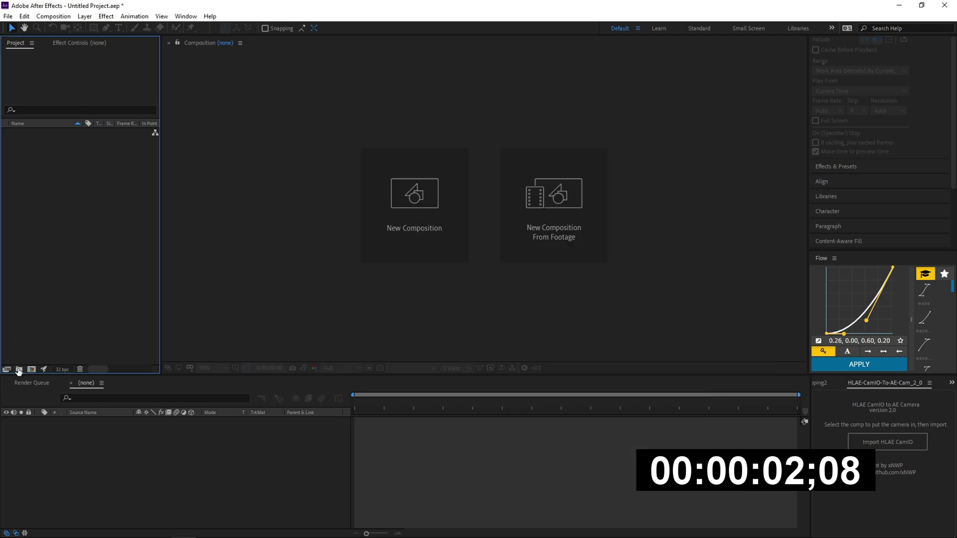
pyautogui.click(18, 369)
pyautogui.write('mitsu_butterfly')
pyautogui.press('Return')
pyautogui.hotkey('alt', 'Tab')
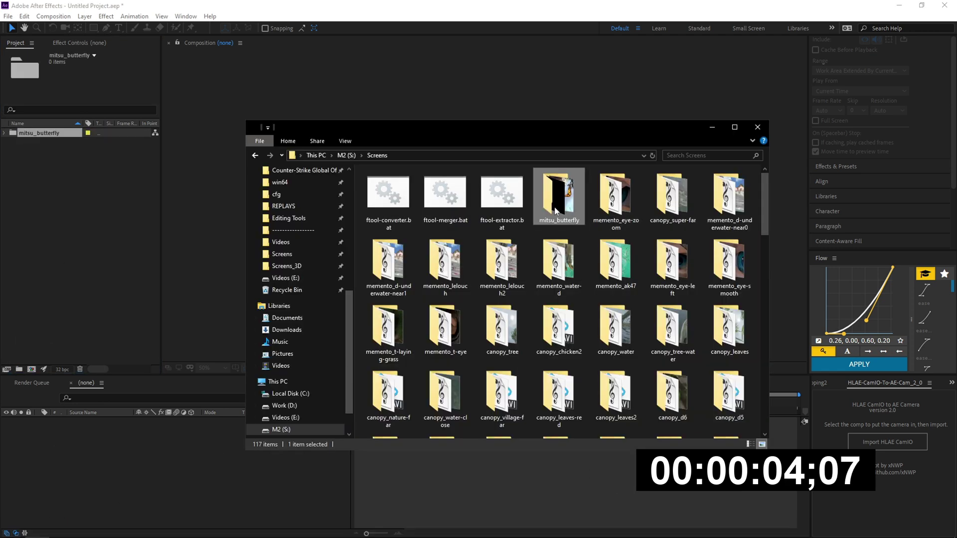
# Step: Drag the seven mitsu_butterfly clip files from Explorer into the project
pyautogui.doubleClick(559, 199)
pyautogui.click(388, 248)
pyautogui.keyDown('shift'); pyautogui.click(388, 311); pyautogui.keyUp('shift')
pyautogui.moveTo(388, 315); pyautogui.dragTo(48, 151)
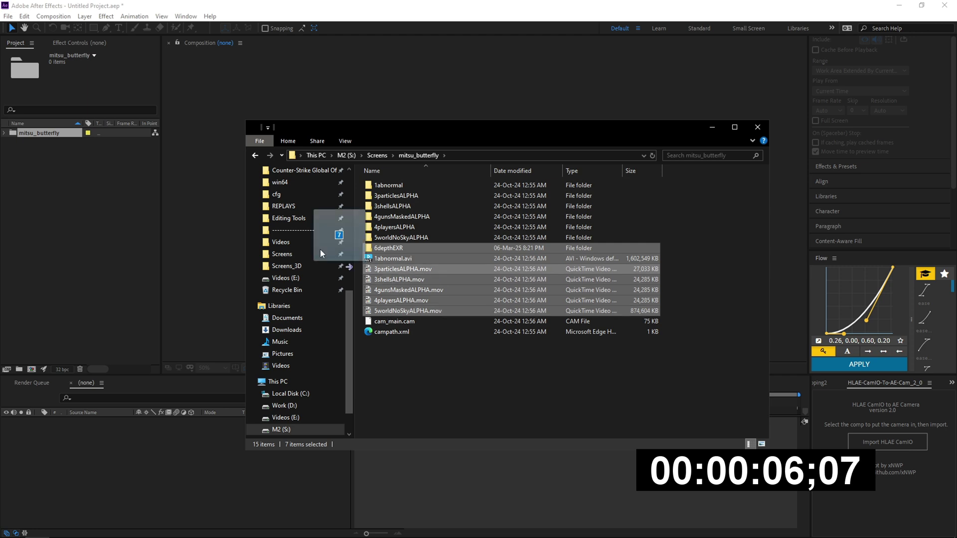
# Step: Rename the EXR sequence in the mitsu_butterfly folder to 6depth
pyautogui.click(5, 142)
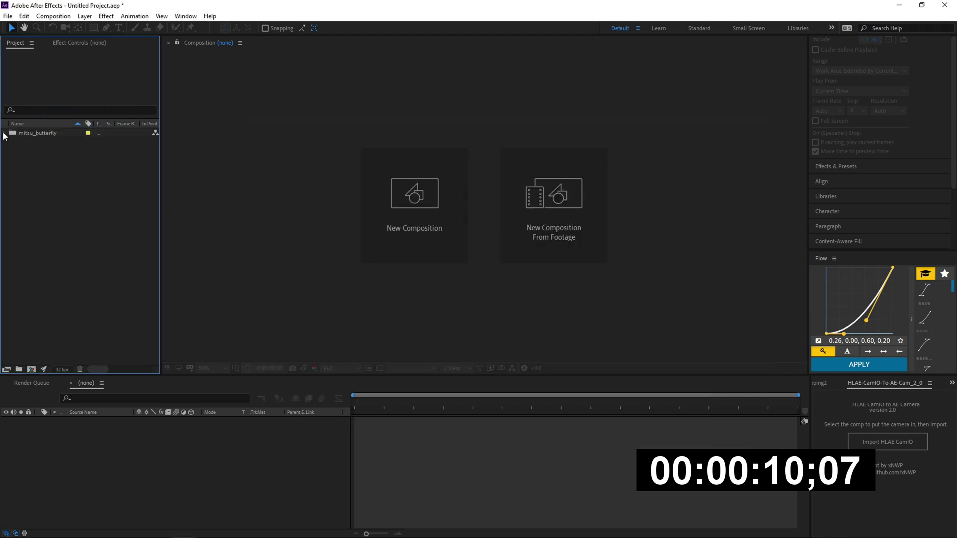
pyautogui.click(4, 133)
pyautogui.click(45, 142)
pyautogui.write('6d')
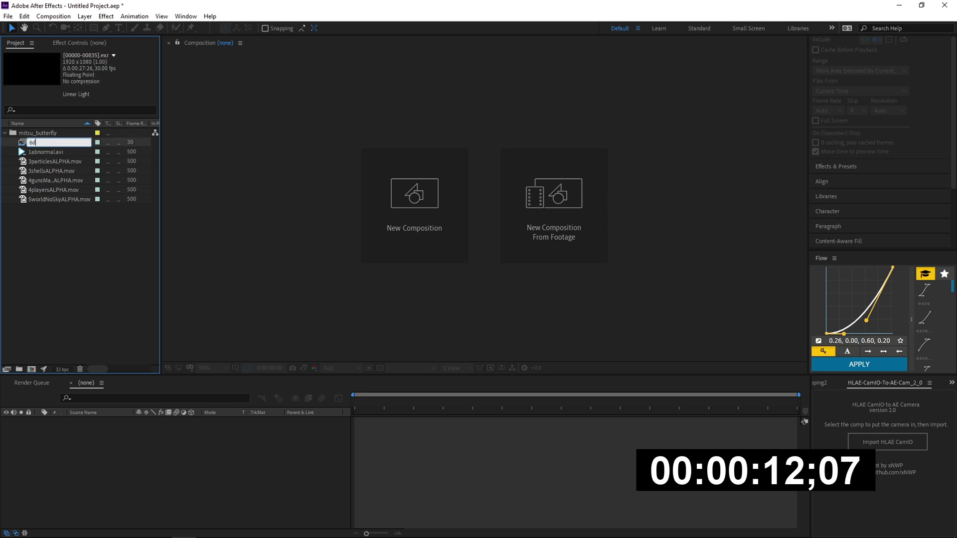
pyautogui.write('epth')
pyautogui.press('Return')
# Step: Interpret the 6depth footage at 500 fps, then make a comp from the mitsu_butterfly folder
pyautogui.click(7, 369)
pyautogui.write('500')
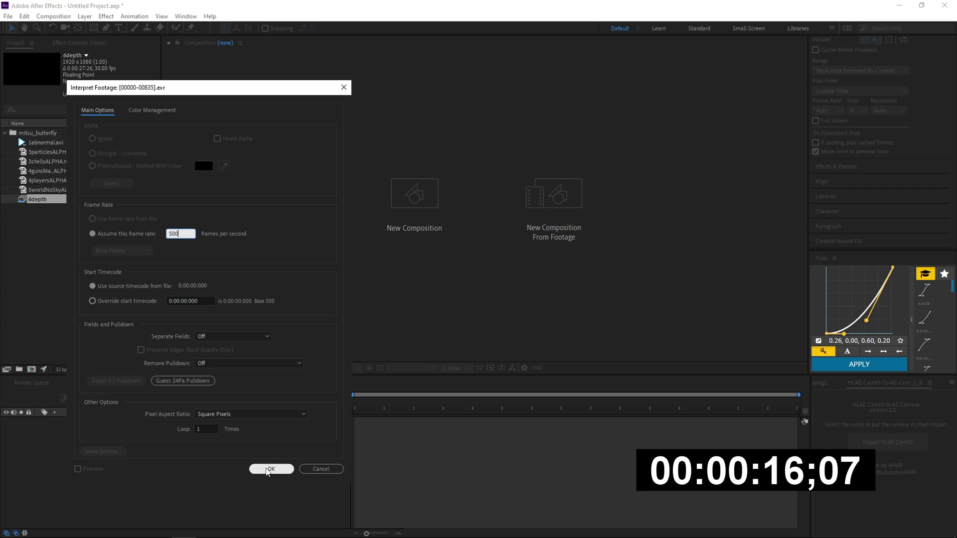
pyautogui.click(271, 468)
pyautogui.moveTo(38, 133); pyautogui.dragTo(35, 370)
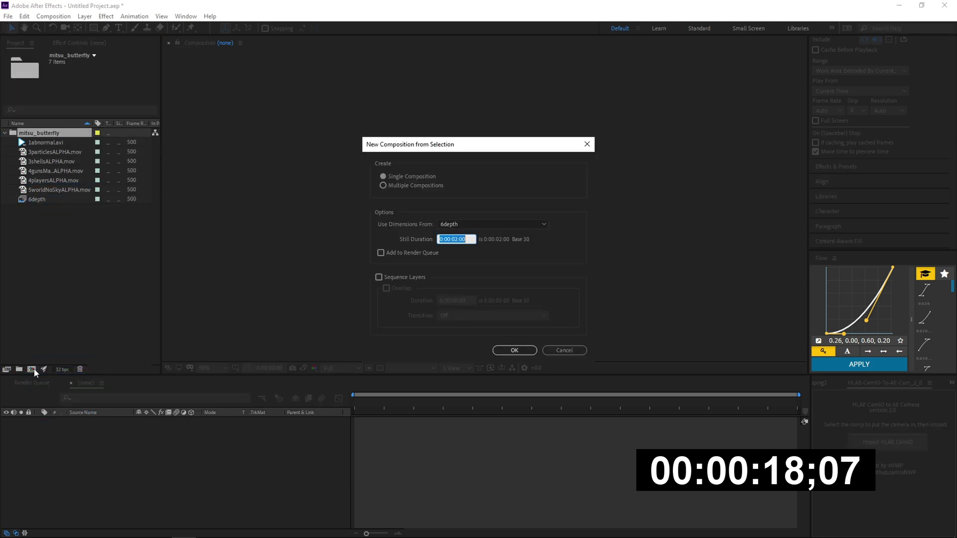
# Step: Create a single composition from the footage and name it mitsu_butterfly
pyautogui.click(514, 350)
pyautogui.hotkey('ctrl', 'k')
pyautogui.write('mitsu_butterfly')
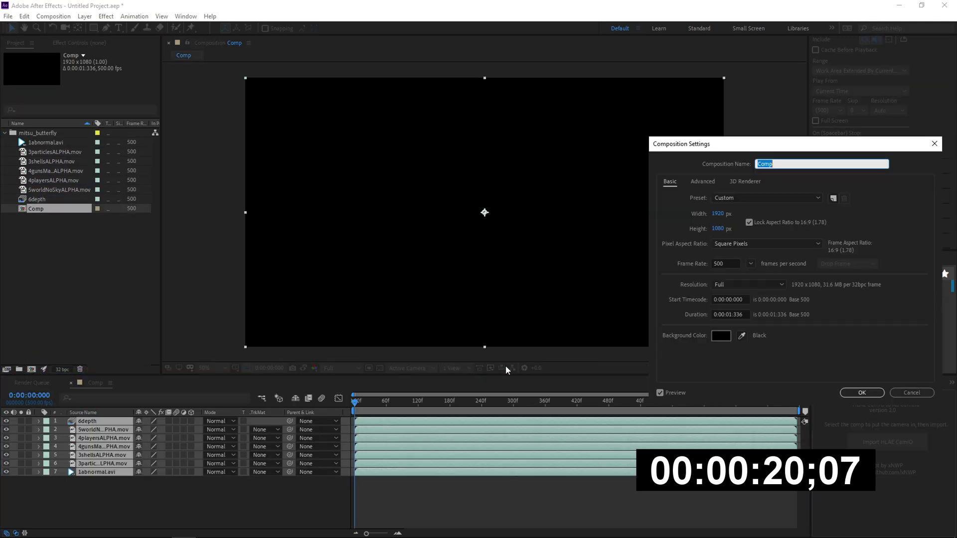
pyautogui.click(861, 393)
# Step: Reverse the layer order and hide layers 2 through 7
pyautogui.click(102, 490)
pyautogui.hotkey('ctrl', 'a')
pyautogui.hotkey('ctrl', 'x')
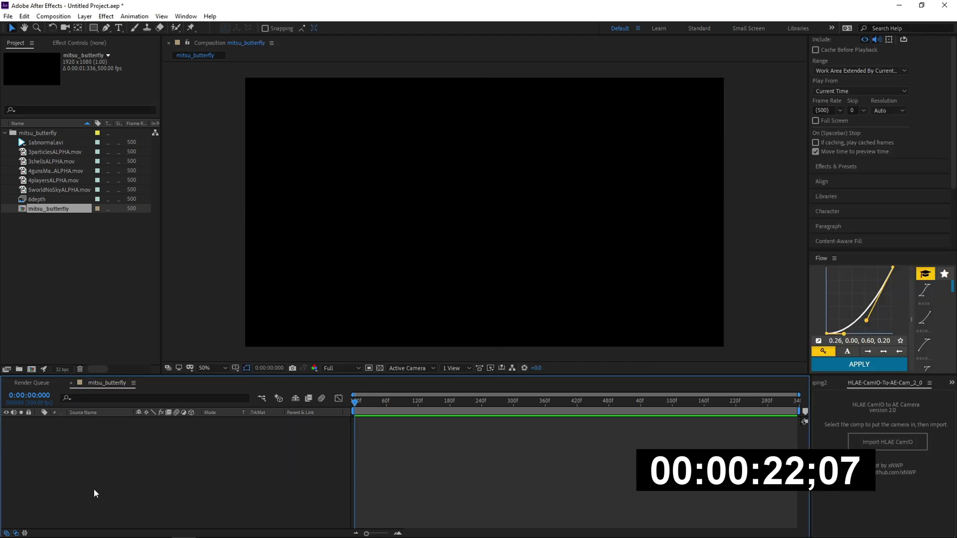
pyautogui.hotkey('ctrl', 'v')
pyautogui.moveTo(5, 430); pyautogui.dragTo(6, 472)
# Step: Apply EXtractoR to the 6depth layer, then make it visible and solo it
pyautogui.click(87, 472)
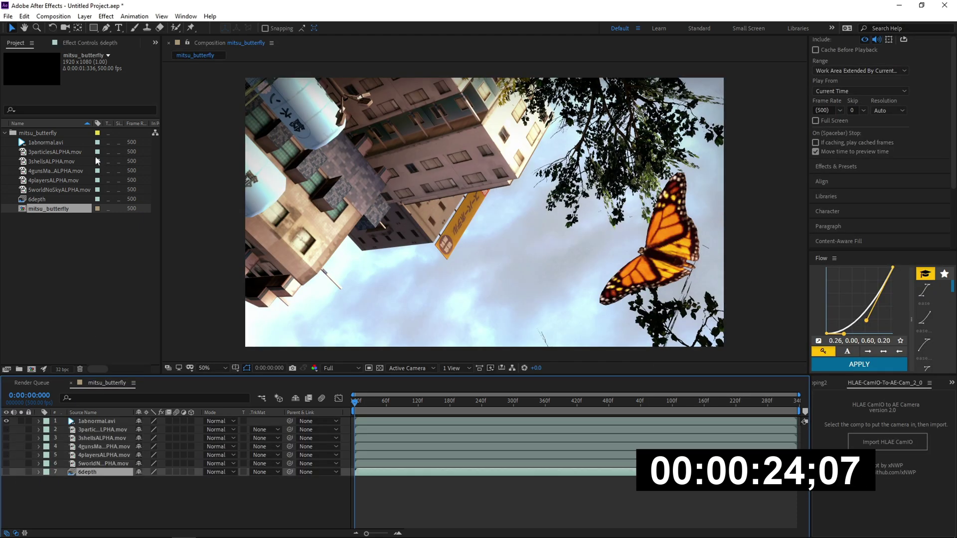
pyautogui.click(76, 44)
pyautogui.hotkey('ctrl', 'space')
pyautogui.write('ex')
pyautogui.press('Return')
pyautogui.click(6, 472)
pyautogui.click(21, 472)
# Step: Set EXtractoR to read RGB from Z, with Black Point 25000 and White Point 0
pyautogui.click(104, 88)
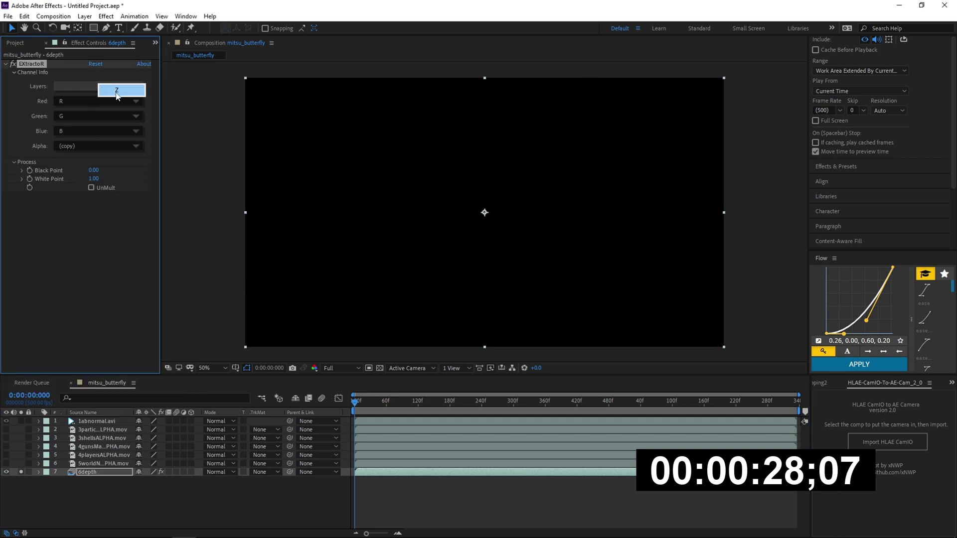
pyautogui.click(95, 107)
pyautogui.click(93, 170)
pyautogui.write('2')
pyautogui.press('Return')
pyautogui.click(93, 178)
pyautogui.write('0')
pyautogui.press('Return')
# Step: Add Levels with Clip To Output Black and Clip To Output White turned on
pyautogui.hotkey('ctrl', 'space')
pyautogui.write('lev')
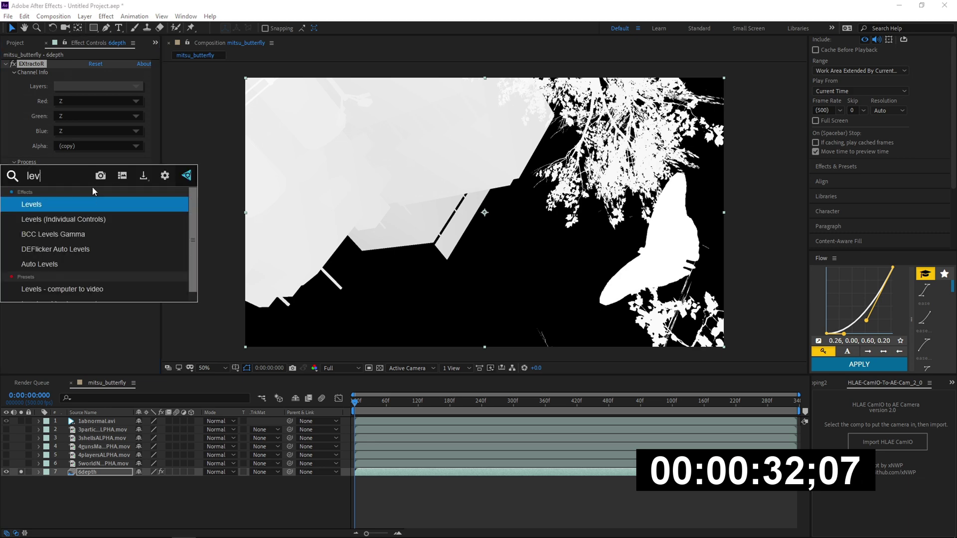
pyautogui.press('Return')
pyautogui.click(116, 317)
pyautogui.click(110, 327)
pyautogui.click(120, 324)
pyautogui.click(113, 334)
# Step: Unsolo the 6depth layer and pre-compose it under the name 6depth
pyautogui.click(21, 472)
pyautogui.click(56, 472)
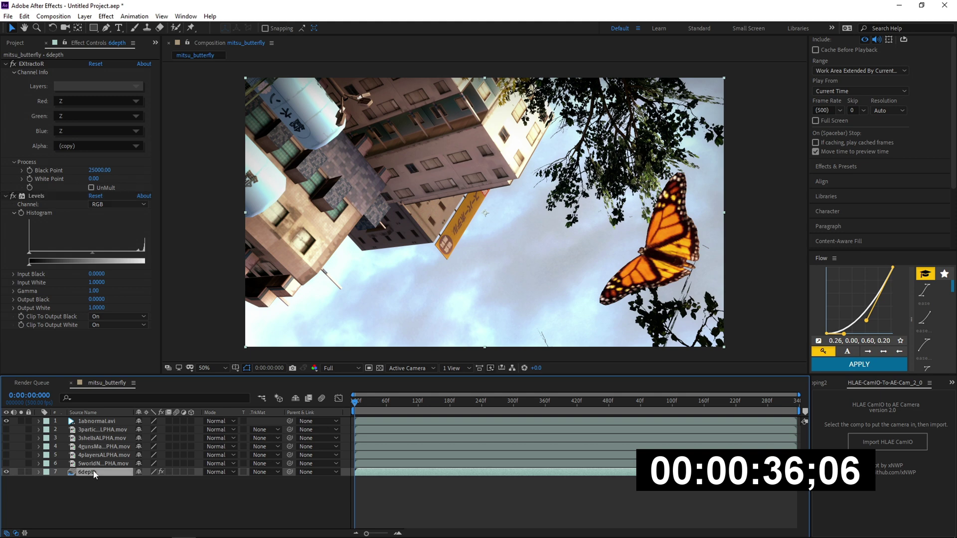
pyautogui.hotkey('ctrl', 'shift', 'c')
pyautogui.moveTo(316, 142); pyautogui.dragTo(306, 143)
pyautogui.press('BackSpace')
pyautogui.click(346, 270)
# Step: Import the HLAE CamIO camera from cam_main.cam in the mitsu_butterfly folder
pyautogui.click(890, 443)
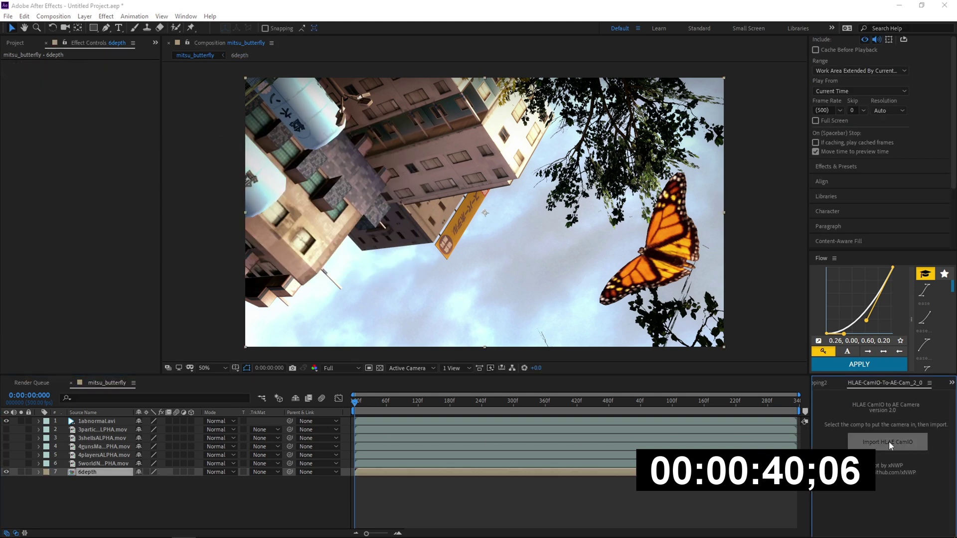
pyautogui.scroll(3, 47, 214)
pyautogui.click(40, 207)
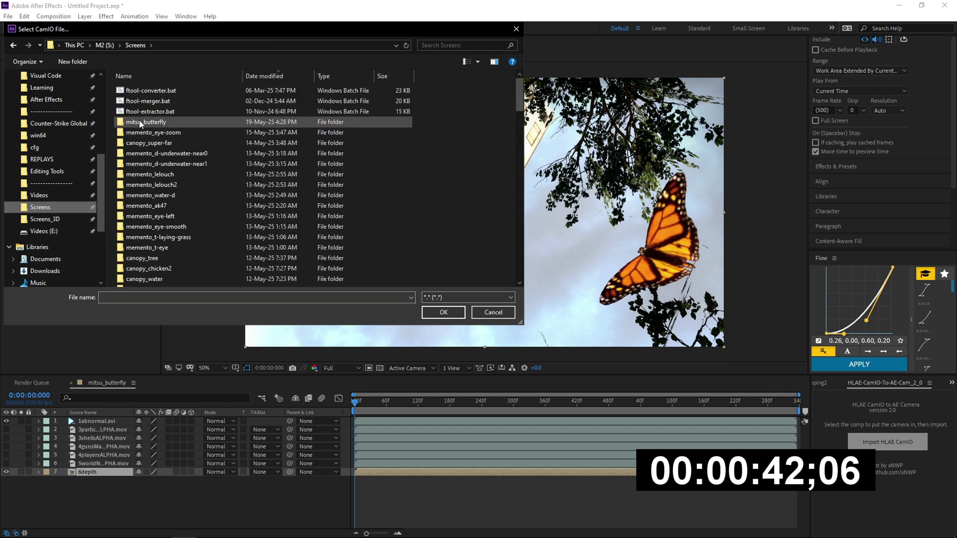
pyautogui.doubleClick(145, 122)
pyautogui.click(146, 227)
pyautogui.click(443, 312)
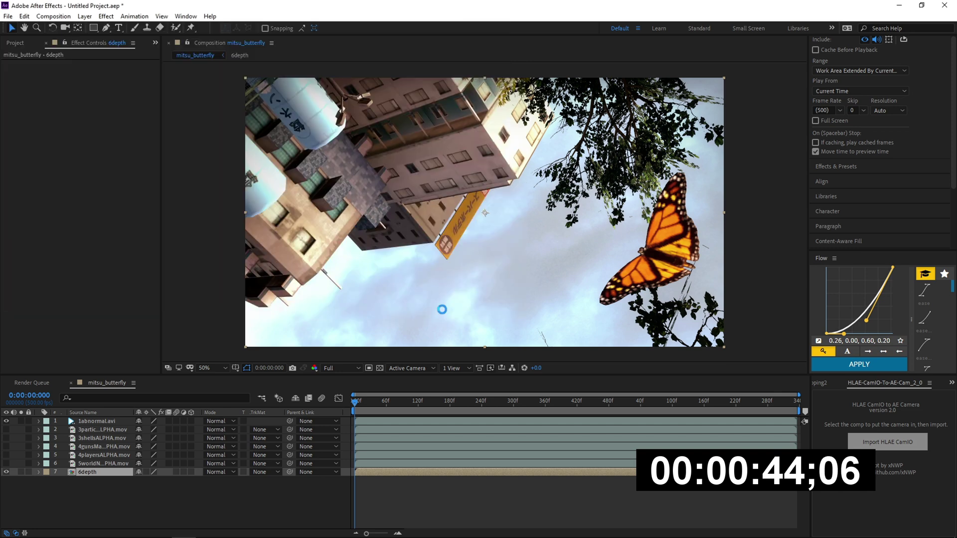
pyautogui.click(537, 310)
# Step: Make the camera keyframes hold keyframes and move the camera layer below 6depth
pyautogui.click(84, 421)
pyautogui.press('u')
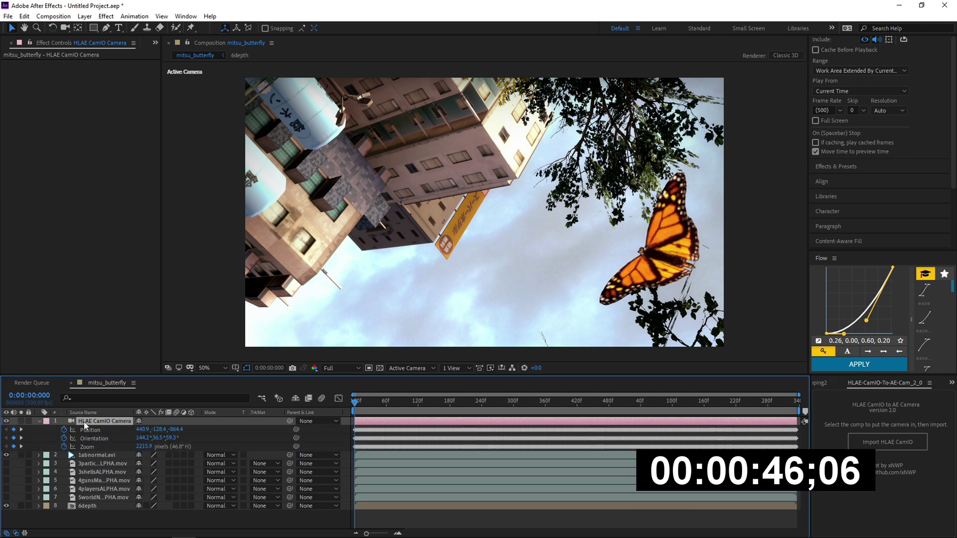
pyautogui.rightClick(361, 438)
pyautogui.click(400, 387)
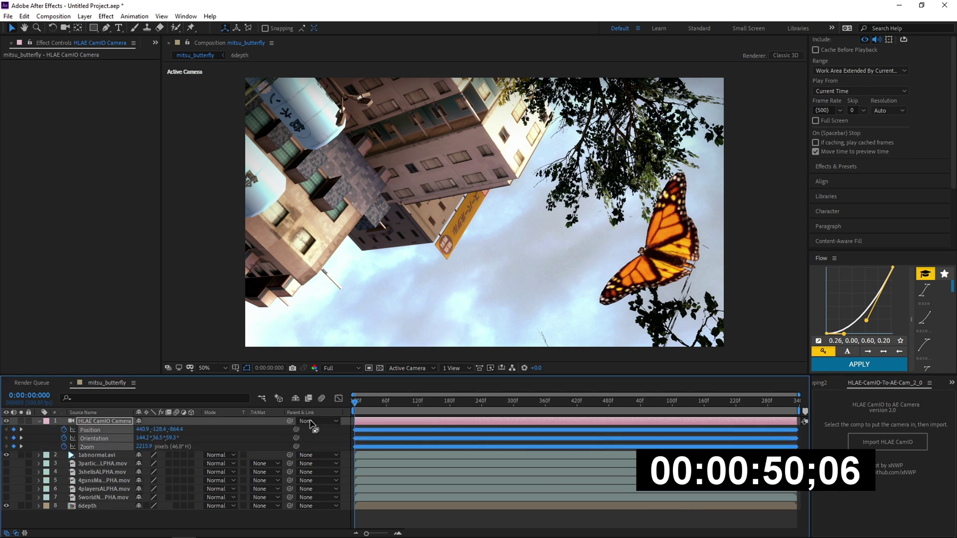
pyautogui.press('u')
pyautogui.moveTo(79, 422); pyautogui.dragTo(99, 498)
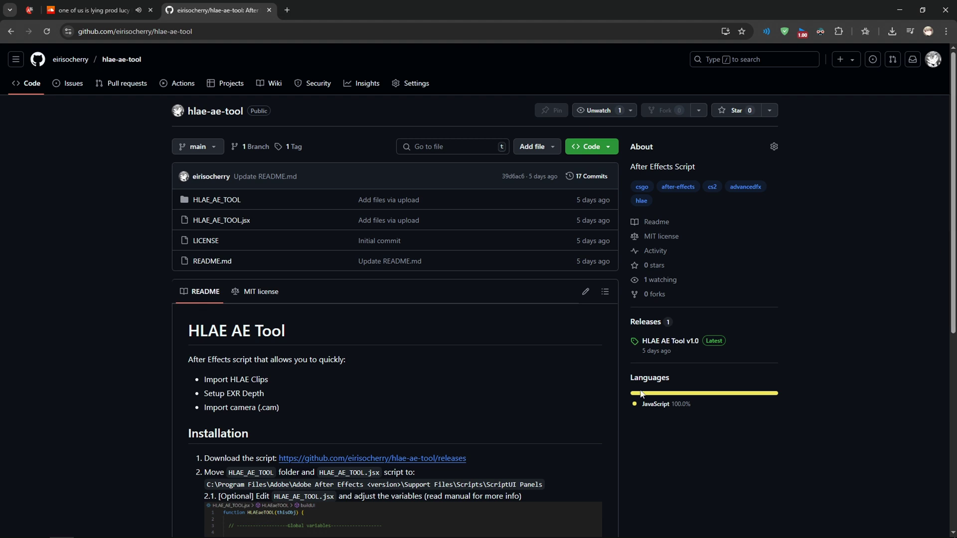
# Step: Open the HLAE AE Tool v1.0 release page and download HLAE_AE_TOOL_1.0.zip
pyautogui.scroll(-4, 496, 369)
pyautogui.scroll(2, 611, 243)
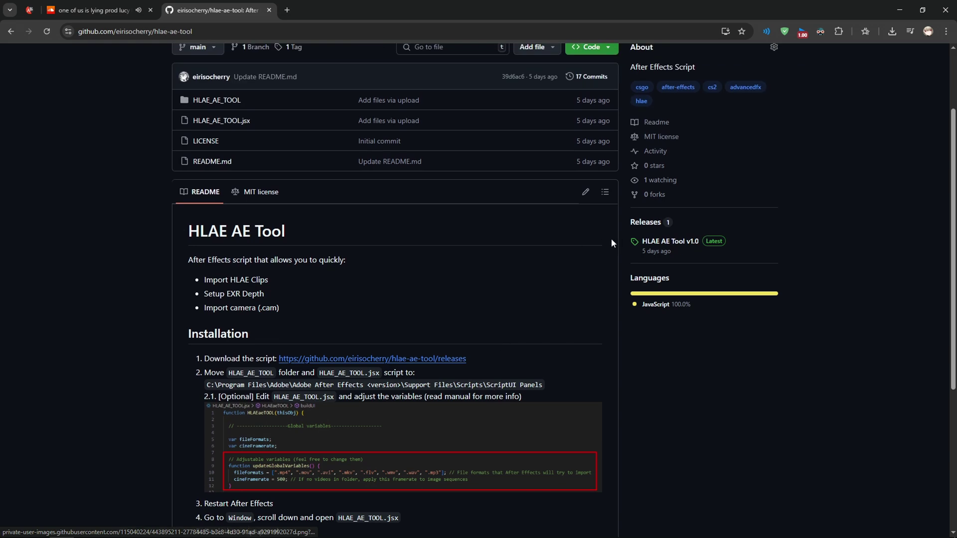
pyautogui.click(645, 241)
pyautogui.click(393, 275)
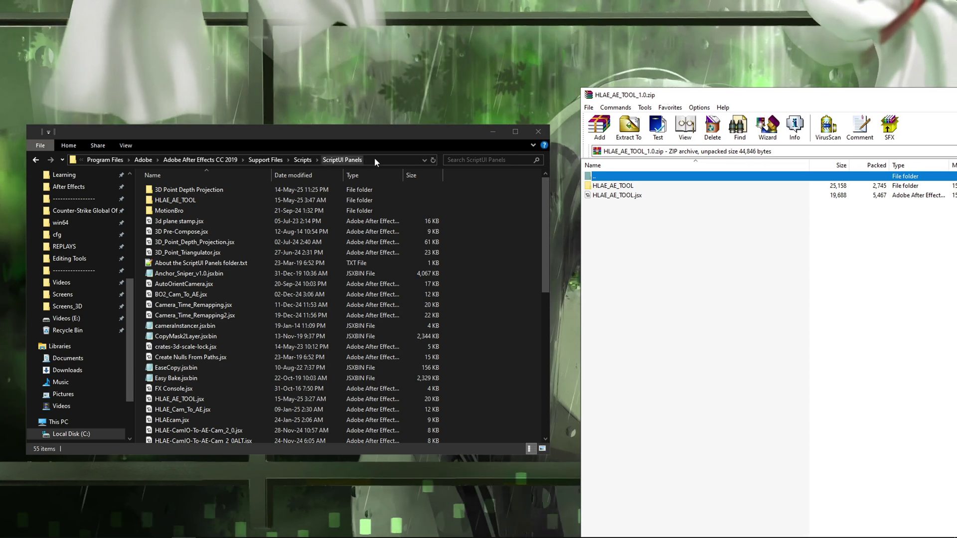
# Step: Drag the HLAE_AE_TOOL folder and HLAE_AE_TOOL.jsx from WinRAR into ScriptUI Panels, replacing existing files
pyautogui.moveTo(651, 250)
pyautogui.mouseDown()
pyautogui.moveTo(614, 190)
pyautogui.moveTo(510, 226)
pyautogui.mouseUp()
pyautogui.click(427, 190)
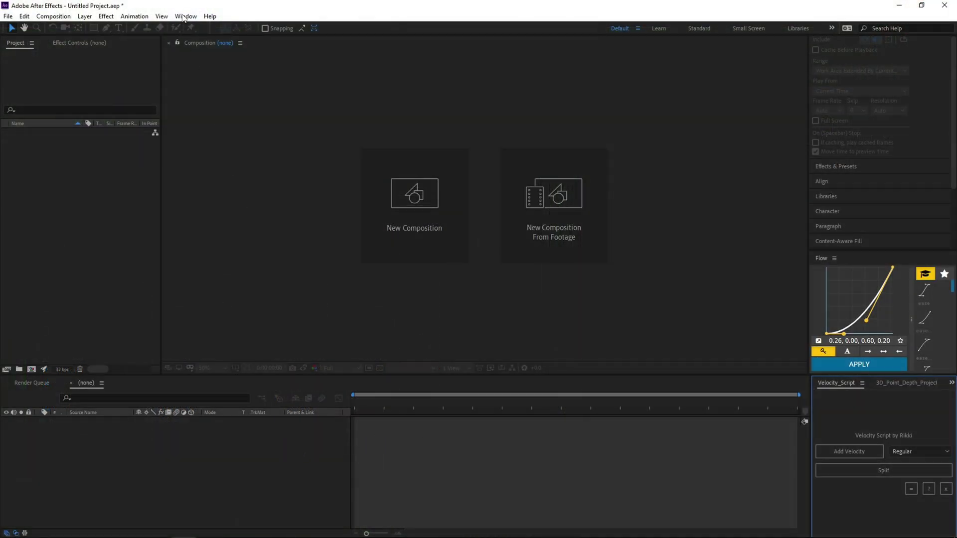
# Step: Open the HLAE_AE_TOOL.jsx panel from the Window menu
pyautogui.click(184, 17)
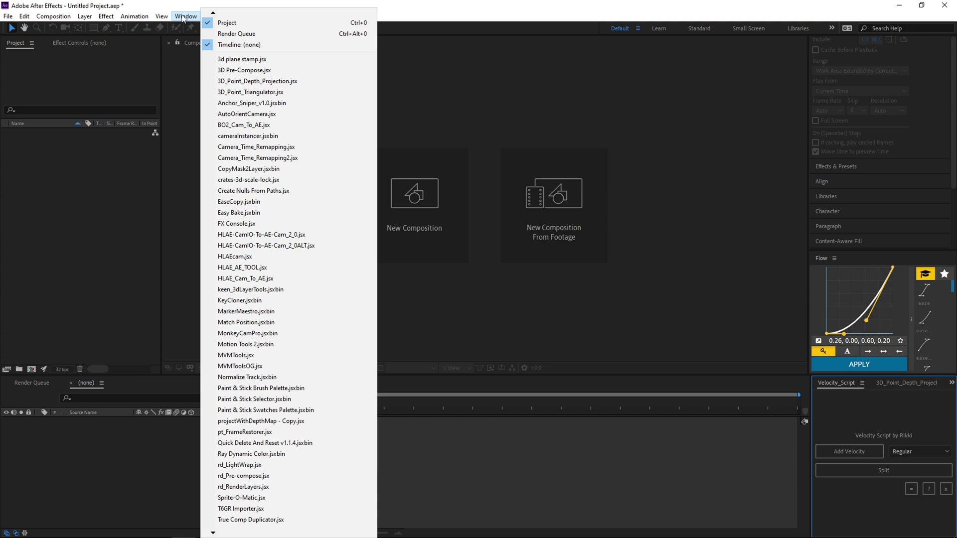
pyautogui.click(249, 268)
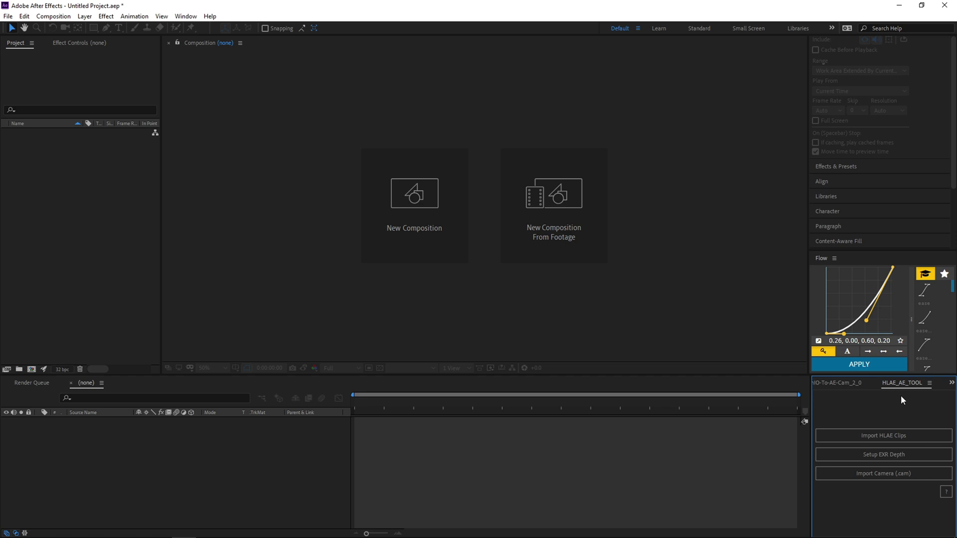
pyautogui.scroll(-3, 817, 382)
# Step: Start Import HLAE Clips and save the project as PROJECT.aep in D:\Download
pyautogui.click(884, 436)
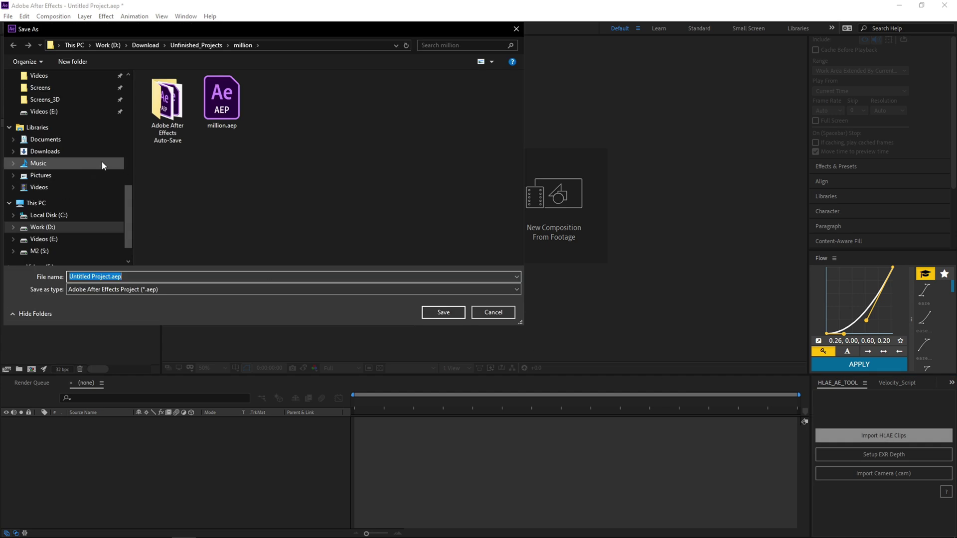
pyautogui.scroll(5, 76, 192)
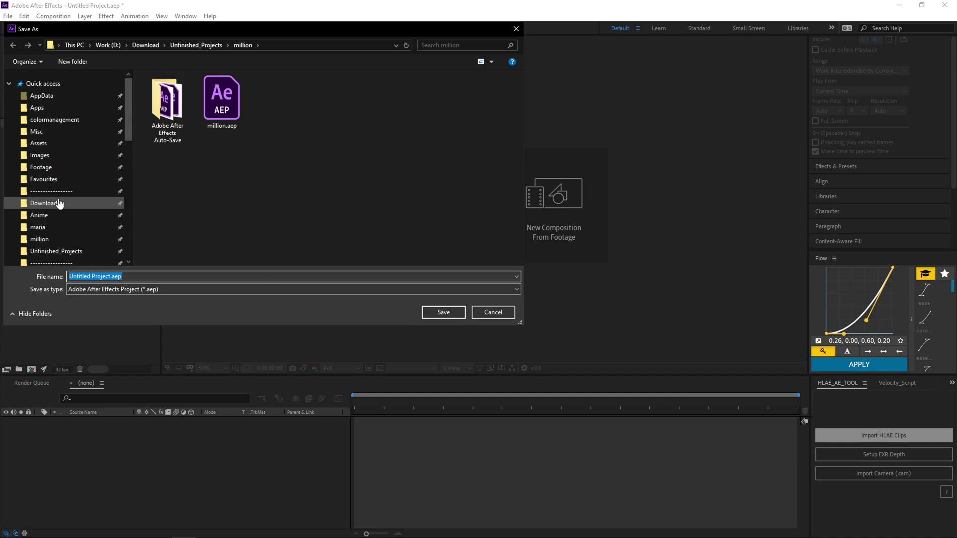
pyautogui.click(50, 203)
pyautogui.tripleClick(180, 275)
pyautogui.write('PROJECT')
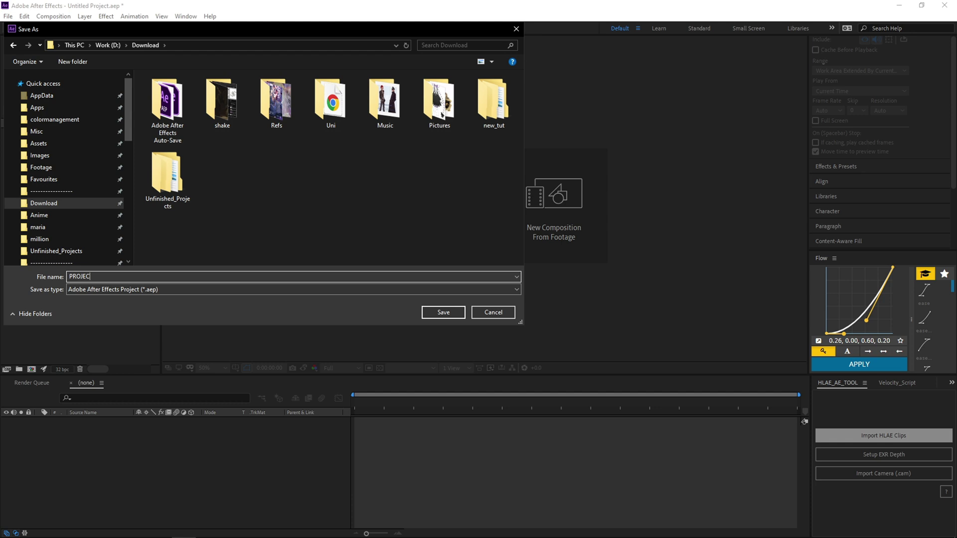
pyautogui.press('Return')
pyautogui.scroll(5, 47, 234)
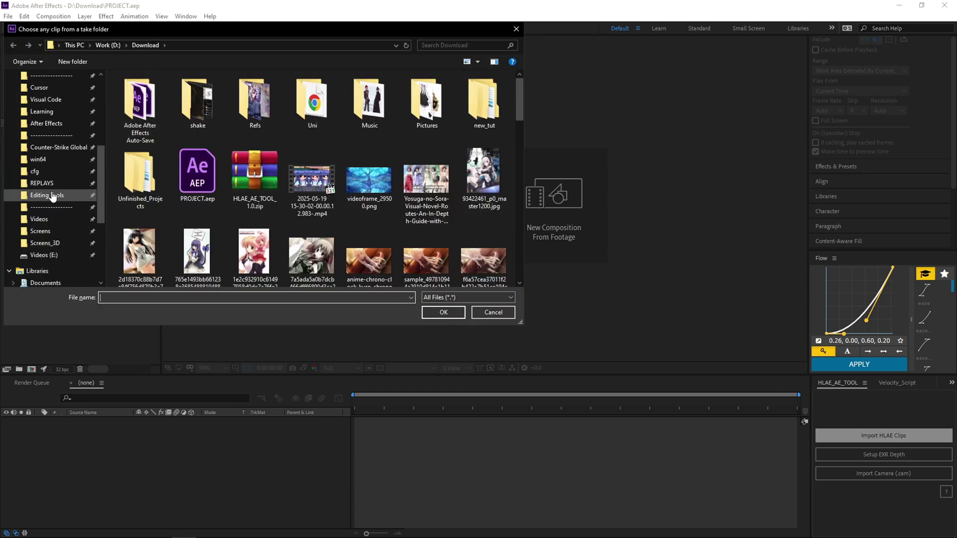
# Step: Import the clips from the mitsu_butterfly take folder and view 6depthEXR's footage details
pyautogui.click(47, 232)
pyautogui.moveTo(133, 29); pyautogui.dragTo(438, 84)
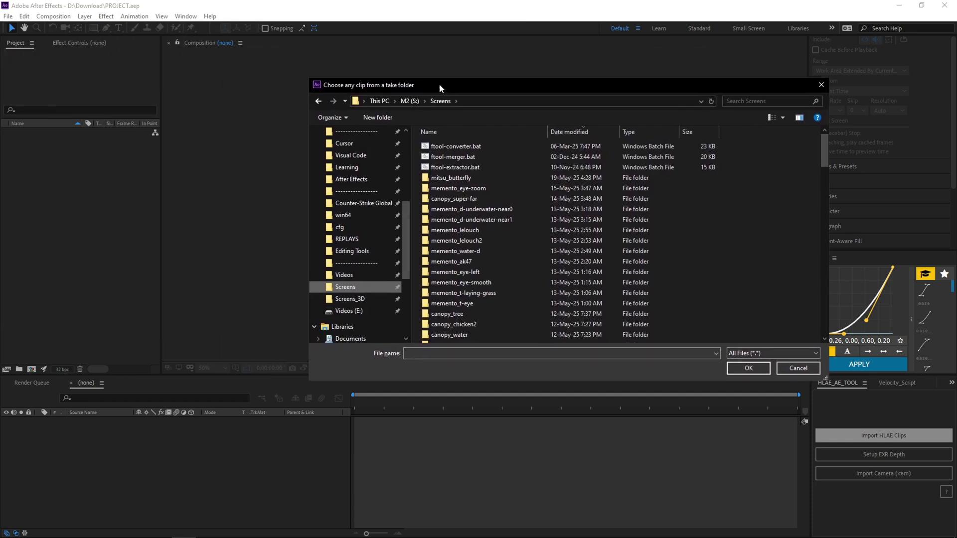
pyautogui.doubleClick(448, 178)
pyautogui.click(455, 250)
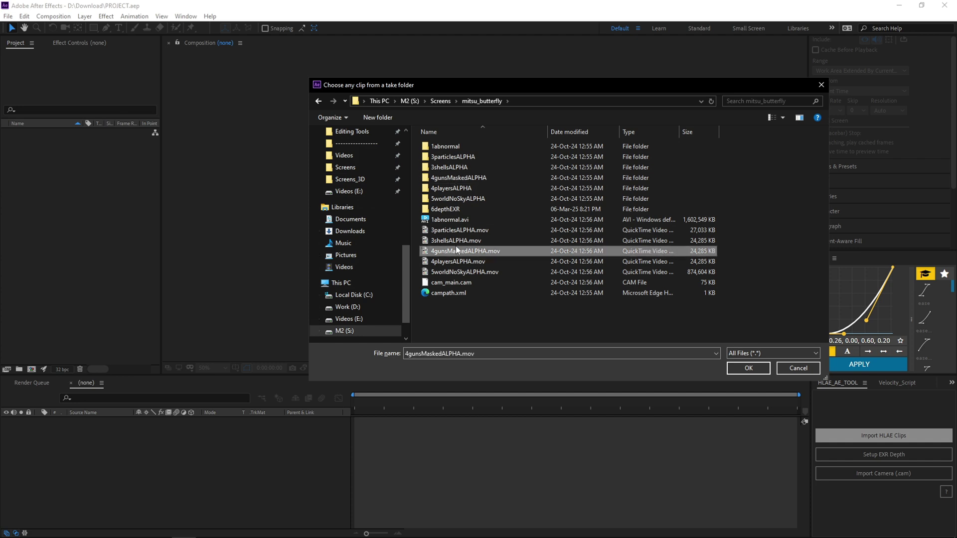
pyautogui.click(748, 368)
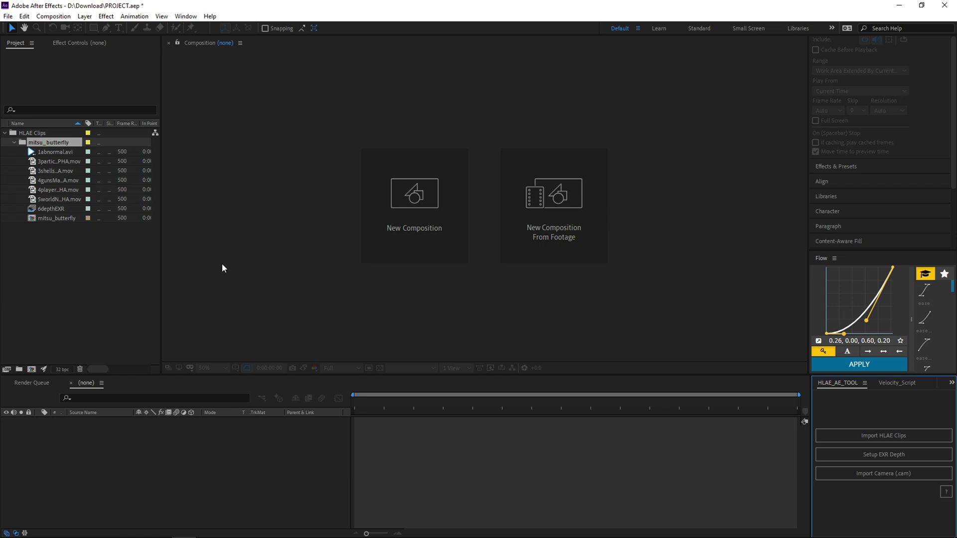
pyautogui.click(46, 208)
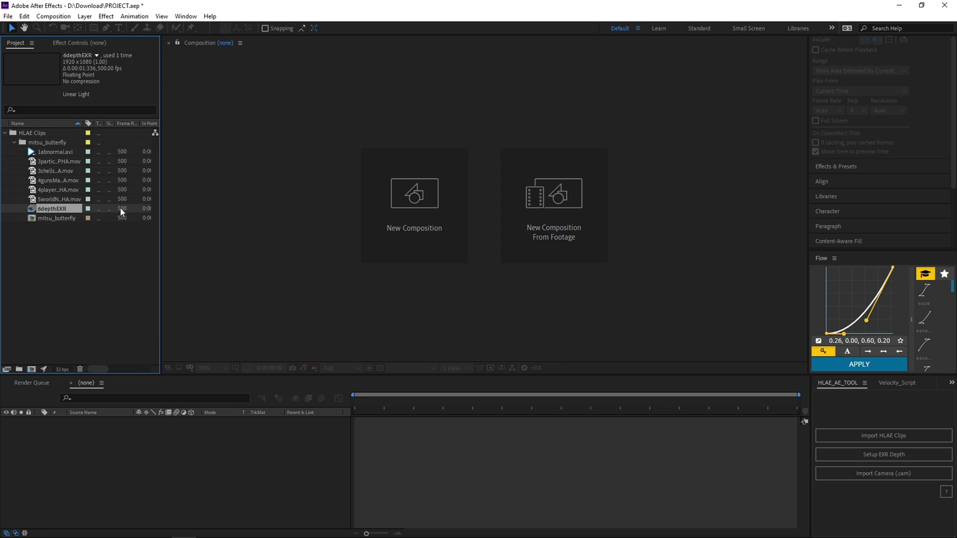
# Step: Open the mitsu_butterfly comp near frame 129 and select the 6depthEXR layer
pyautogui.click(58, 219)
pyautogui.doubleClick(58, 219)
pyautogui.moveTo(360, 402); pyautogui.dragTo(423, 401)
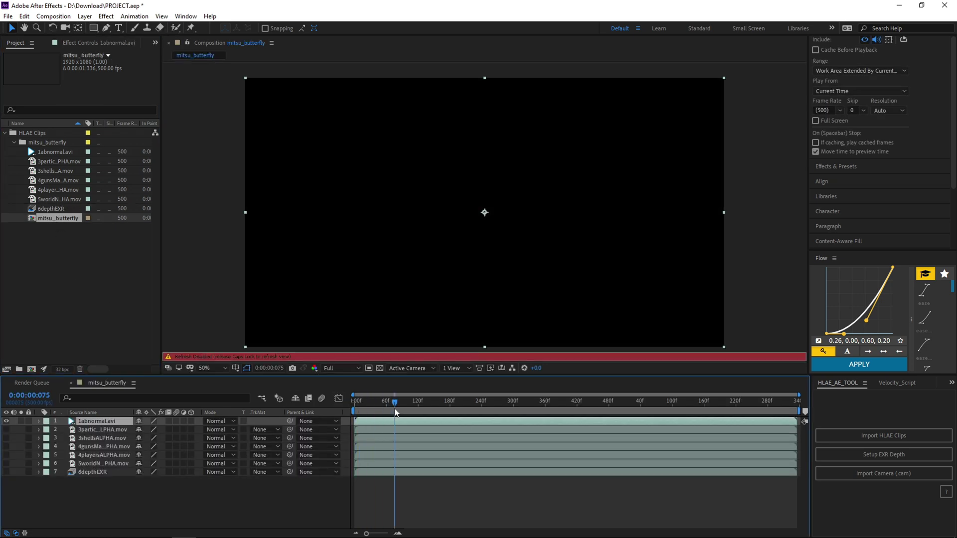
pyautogui.click(92, 472)
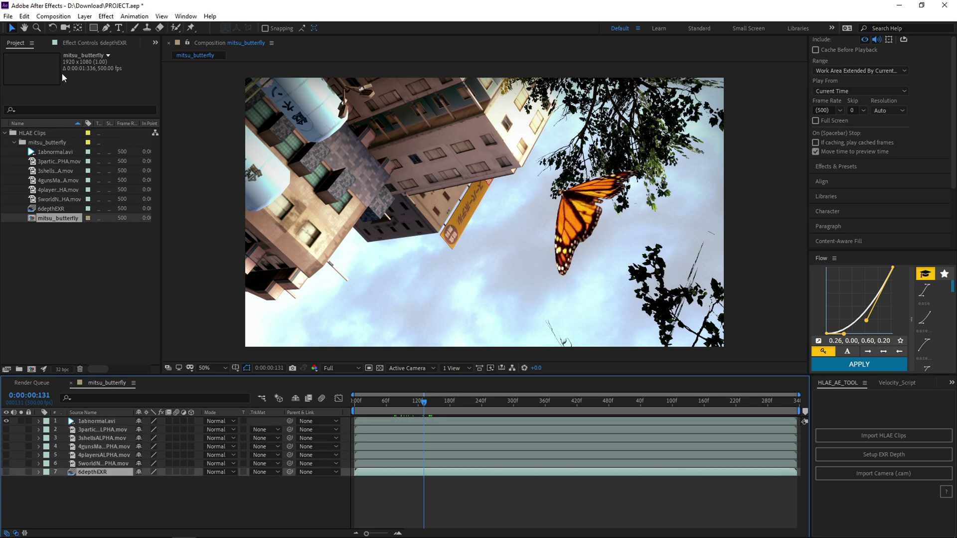
pyautogui.click(91, 38)
pyautogui.click(6, 471)
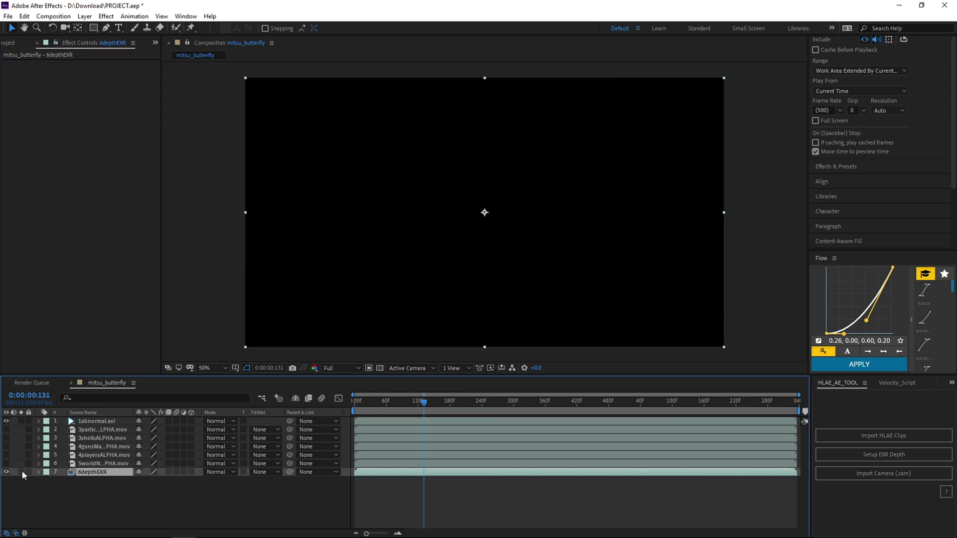
pyautogui.click(6, 471)
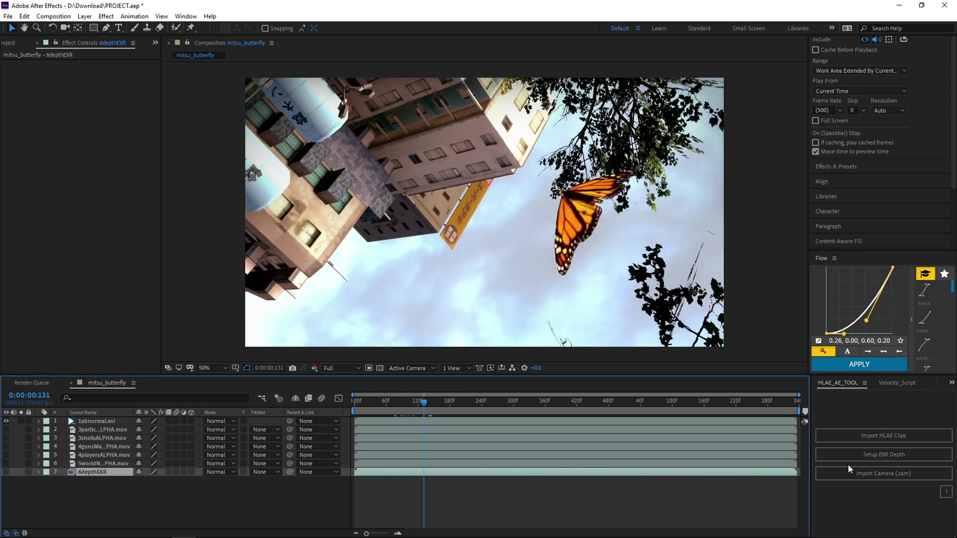
# Step: Run Setup EXR Depth on 6depthEXR, inspect its precomp, and return to mitsu_butterfly
pyautogui.click(878, 455)
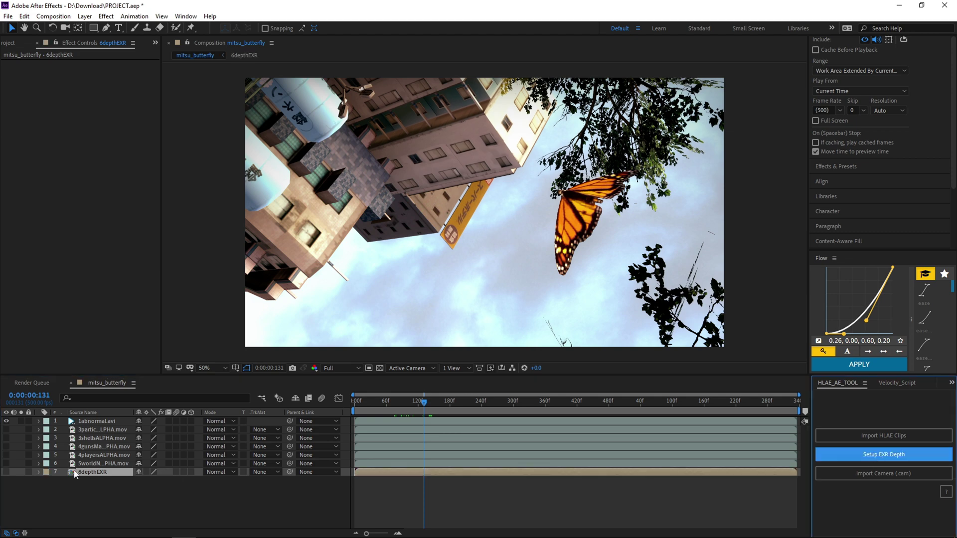
pyautogui.click(7, 471)
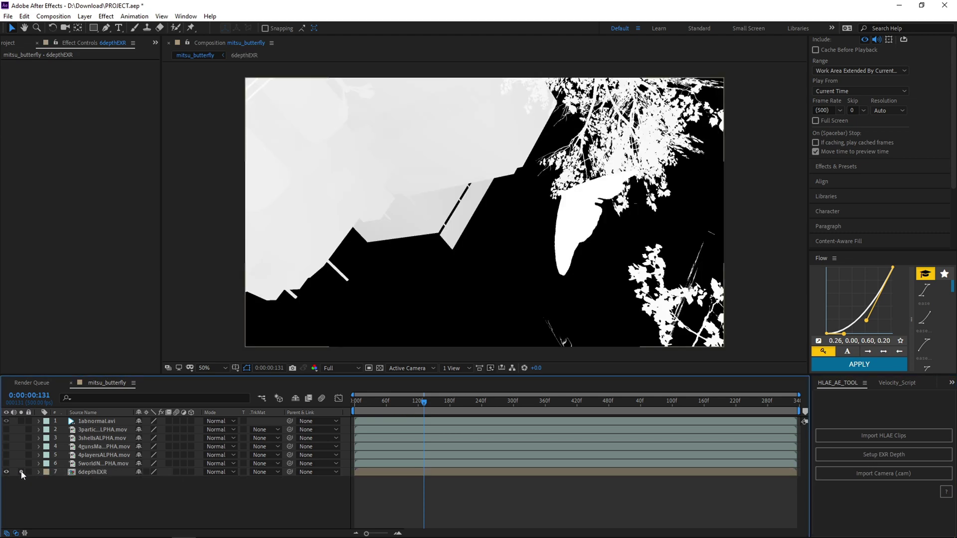
pyautogui.doubleClick(75, 472)
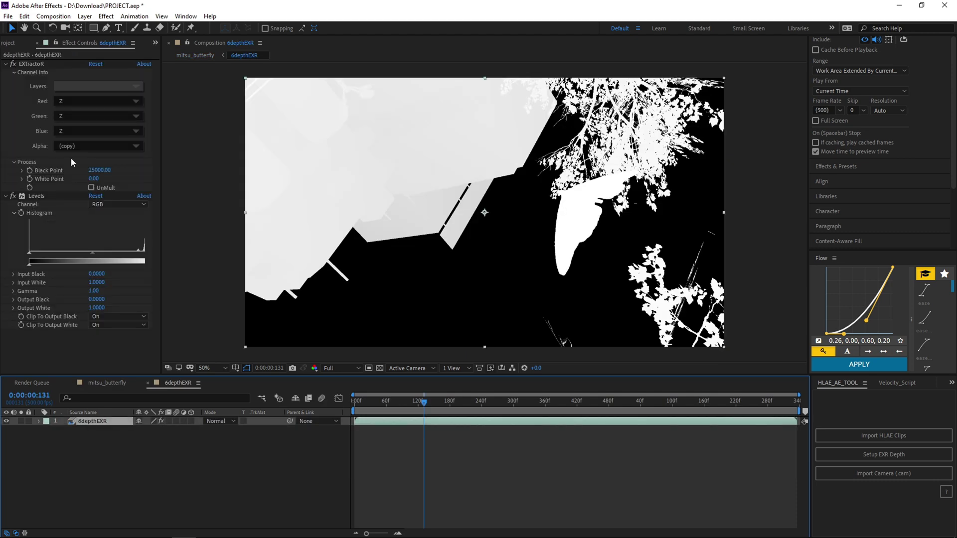
pyautogui.press('Tab')
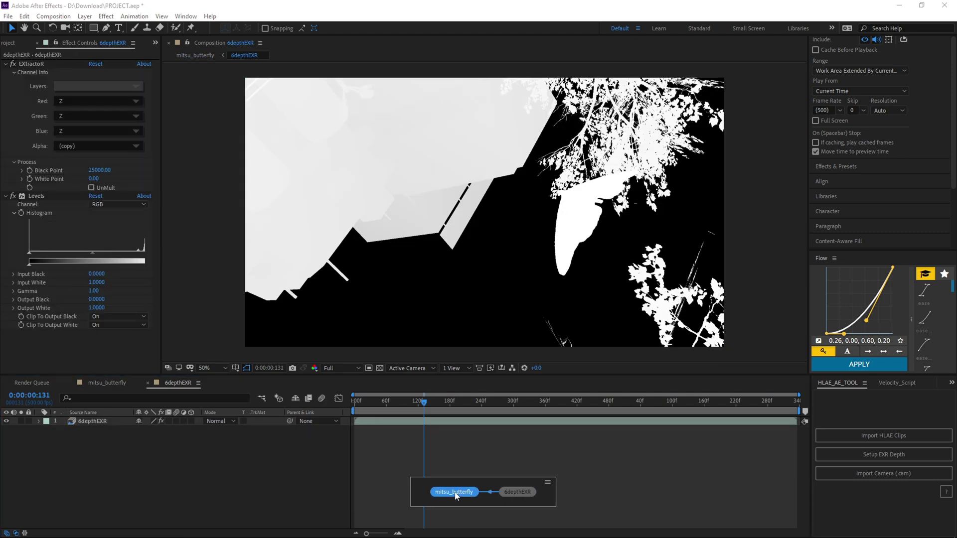
pyautogui.click(357, 484)
pyautogui.click(889, 472)
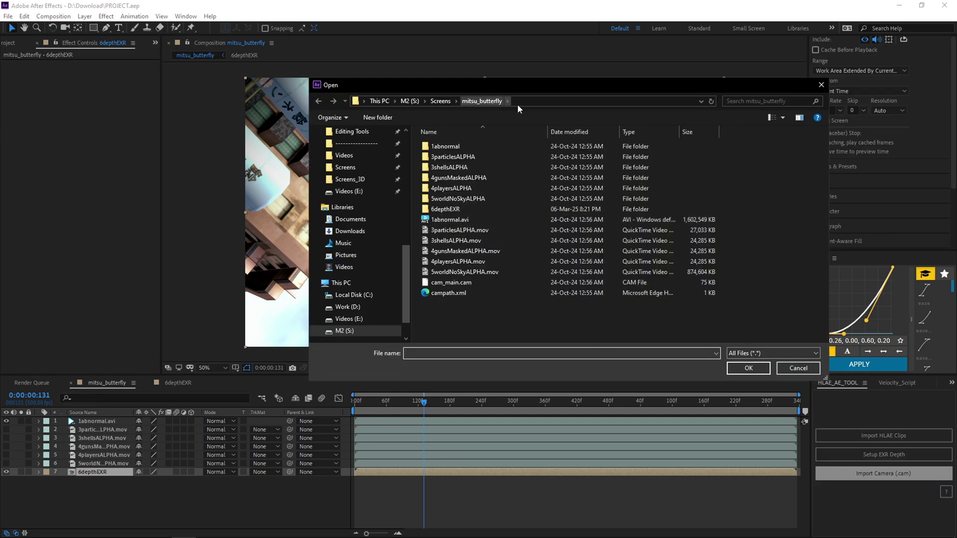
# Step: Import cam_main.cam as an HLAE_CAM layer and review its Position, Orientation, Rotation and Zoom keyframes
pyautogui.click(451, 283)
pyautogui.click(748, 368)
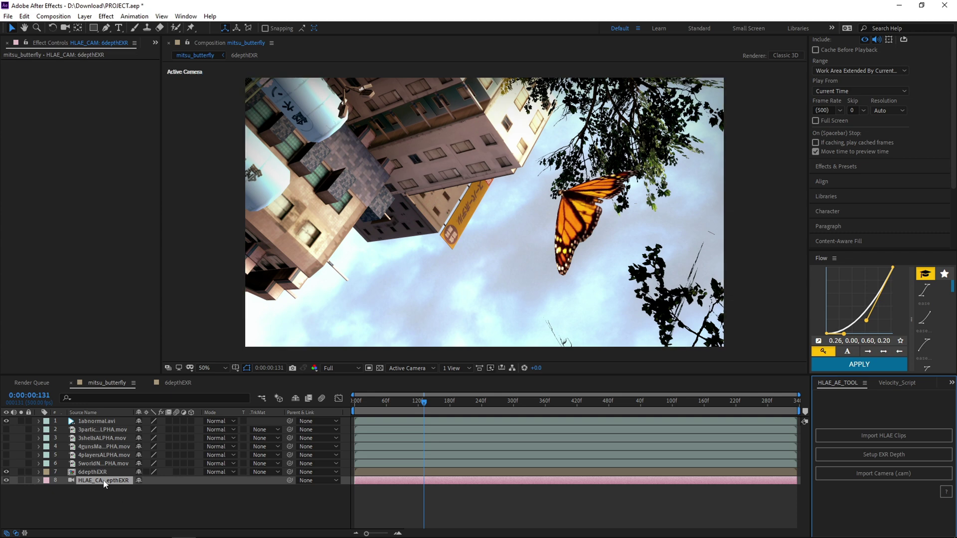
pyautogui.press('u')
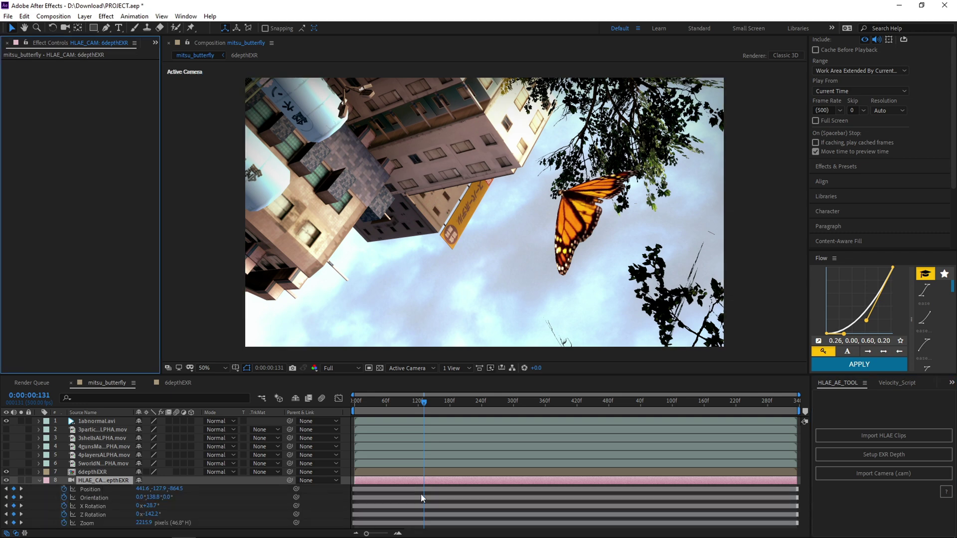
pyautogui.press(';')
pyautogui.press(';')
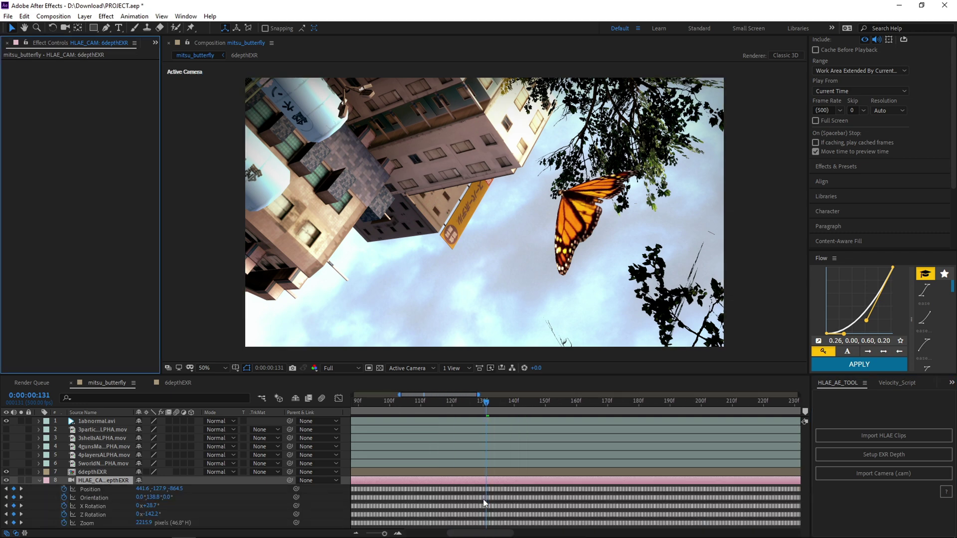
pyautogui.click(39, 480)
pyautogui.click(449, 510)
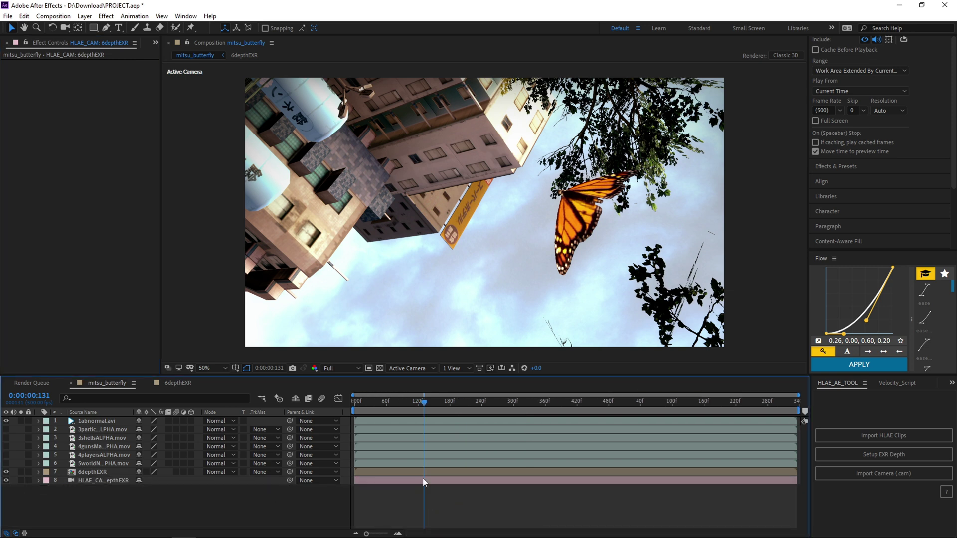
pyautogui.click(155, 42)
pyautogui.click(163, 55)
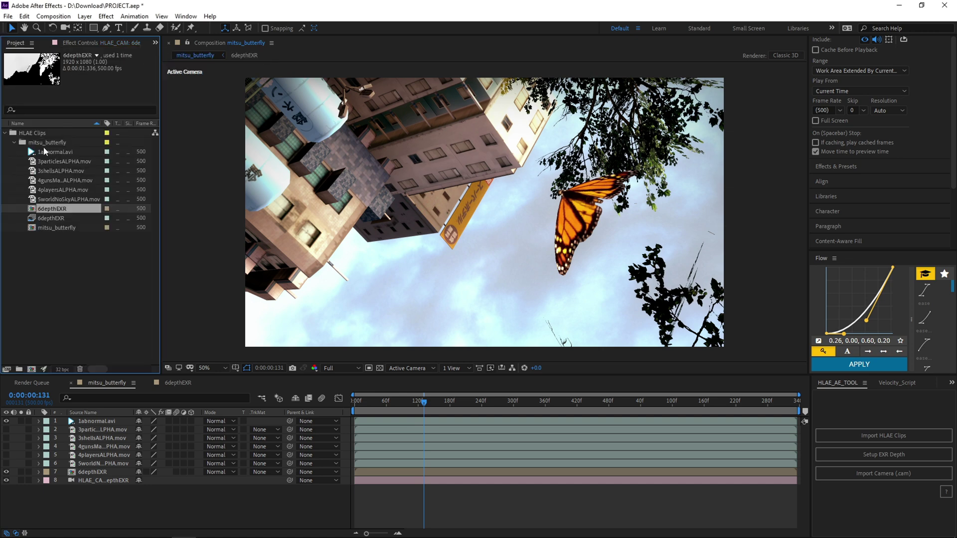
# Step: Delete every item from the Project panel
pyautogui.moveTo(80, 256); pyautogui.dragTo(50, 126)
pyautogui.press('Delete')
pyautogui.press('Return')
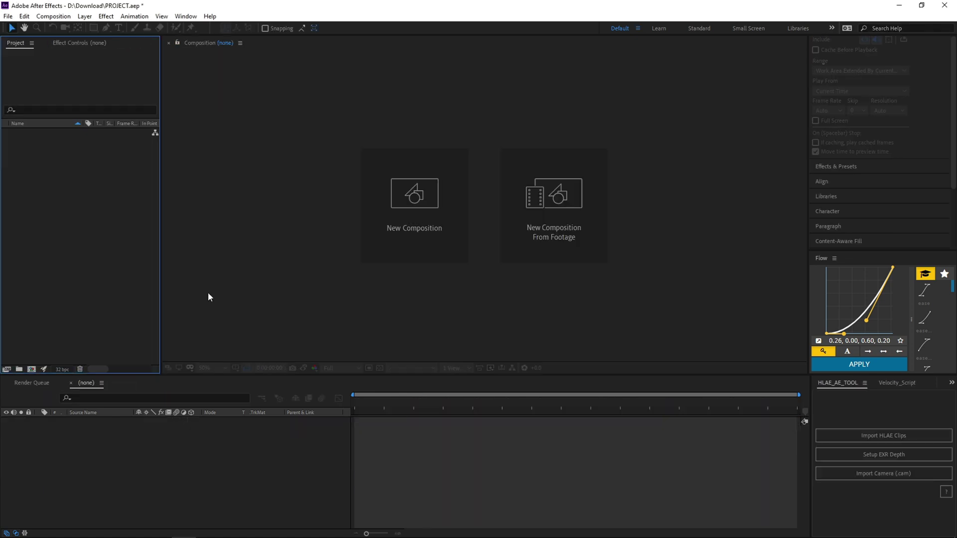
# Step: Re-import the mitsu_butterfly take, run Setup EXR Depth, and import cam_main.cam as the camera
pyautogui.click(884, 435)
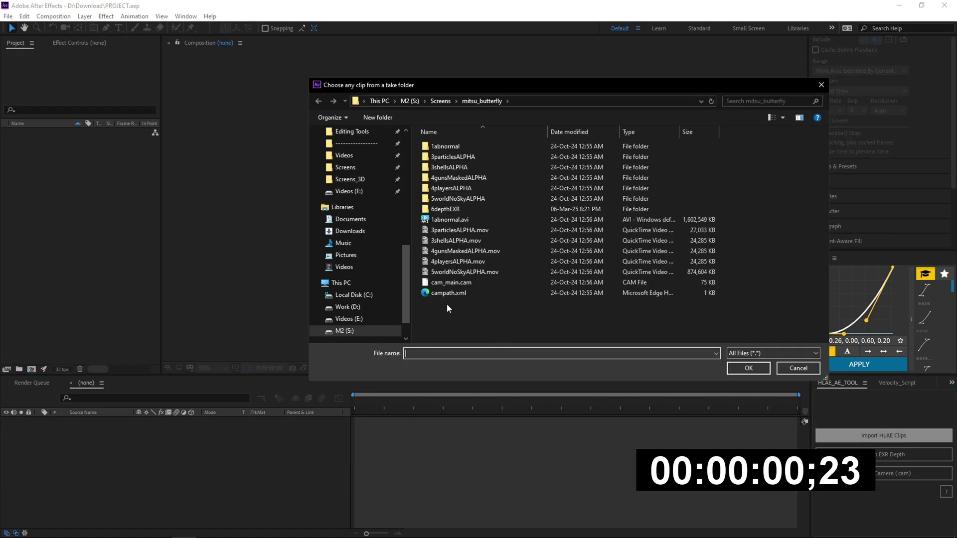
pyautogui.doubleClick(462, 234)
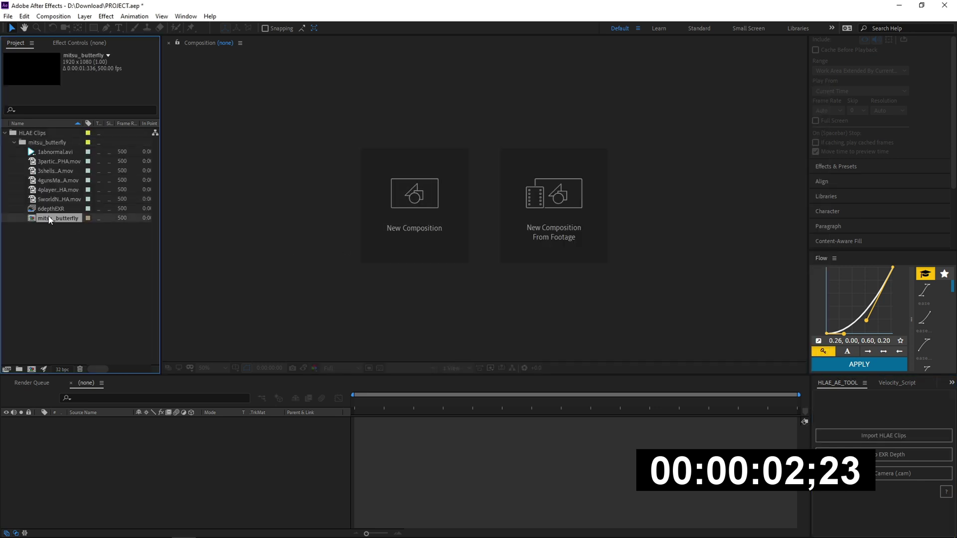
pyautogui.click(87, 473)
pyautogui.click(883, 455)
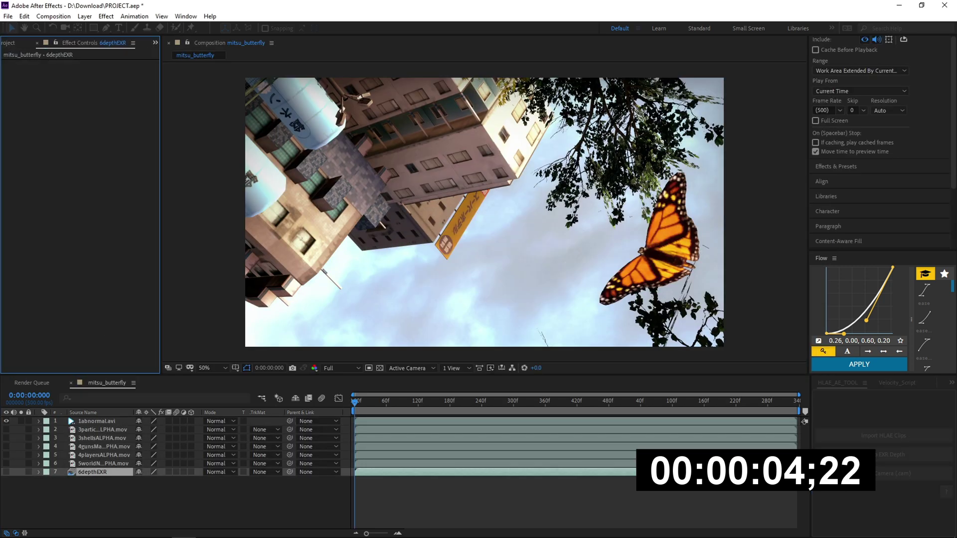
pyautogui.doubleClick(451, 282)
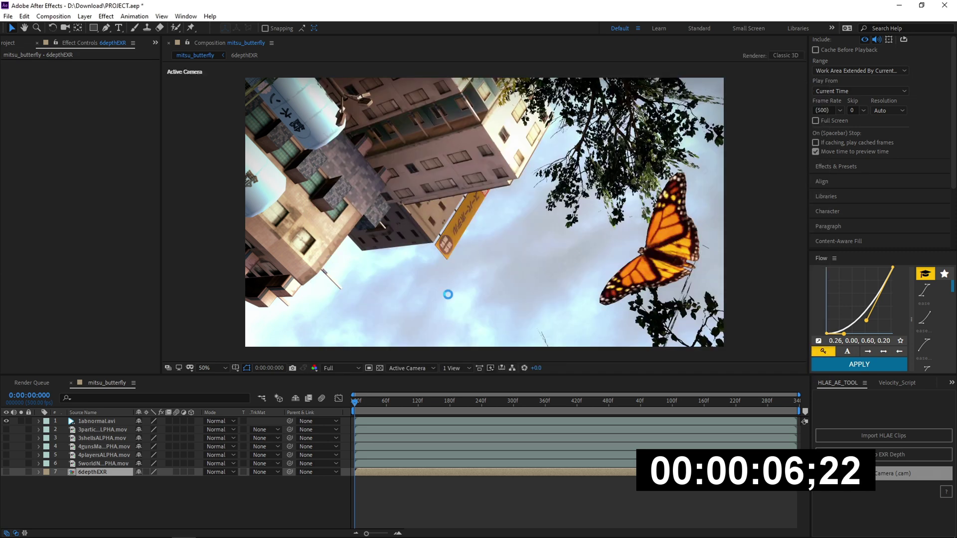
pyautogui.moveTo(379, 402)
pyautogui.mouseDown()
pyautogui.moveTo(499, 403)
pyautogui.moveTo(376, 402)
pyautogui.mouseUp()
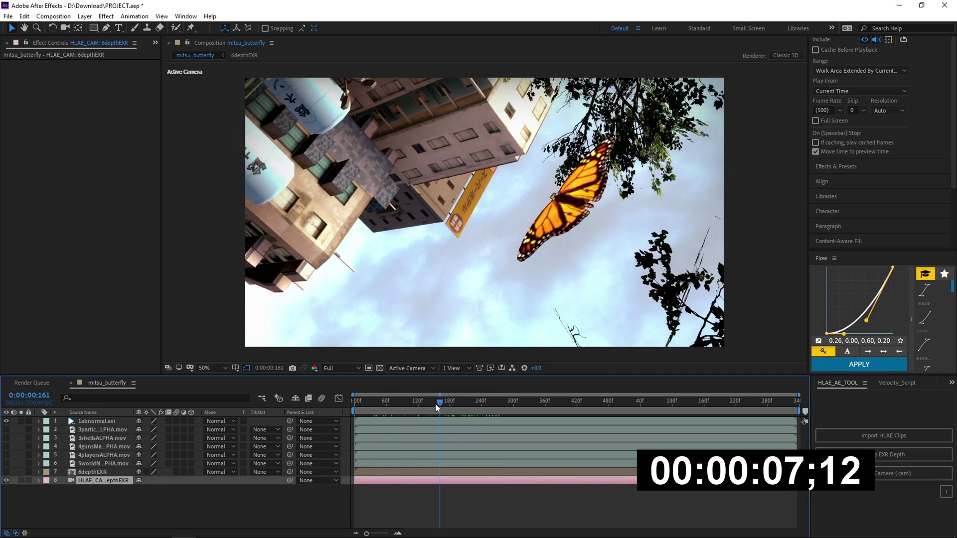
pyautogui.click(469, 508)
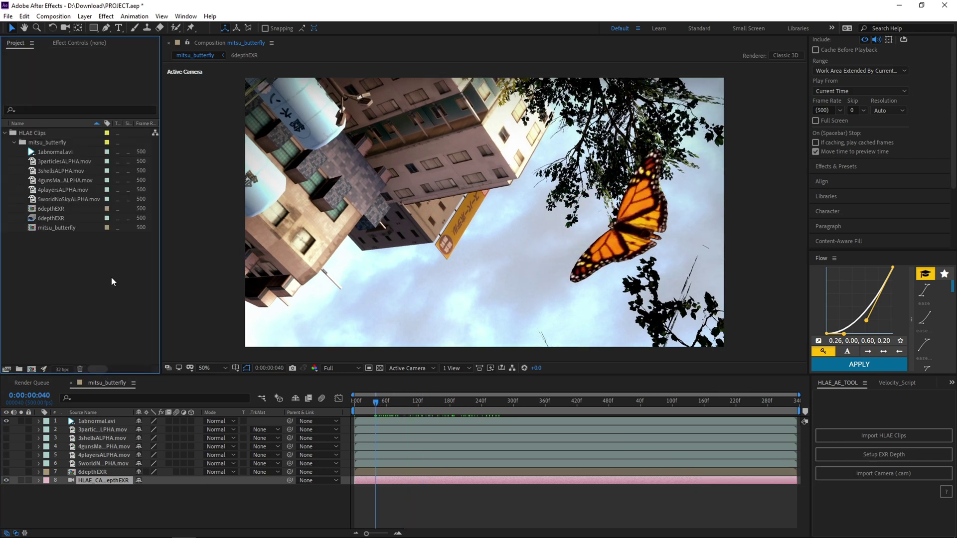
pyautogui.click(879, 435)
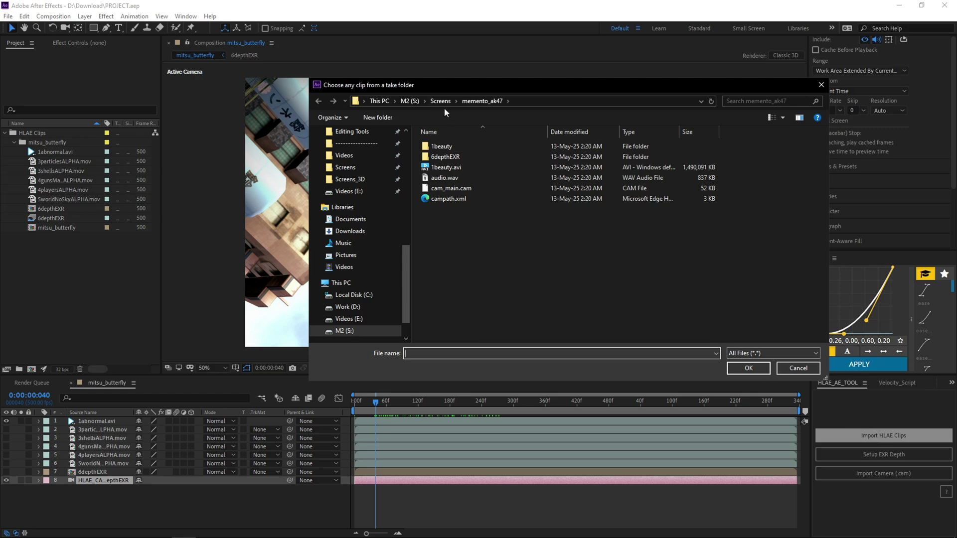
# Step: Import a clip from the memento_ak47 take folder and open its comp
pyautogui.click(528, 100)
pyautogui.doubleClick(457, 187)
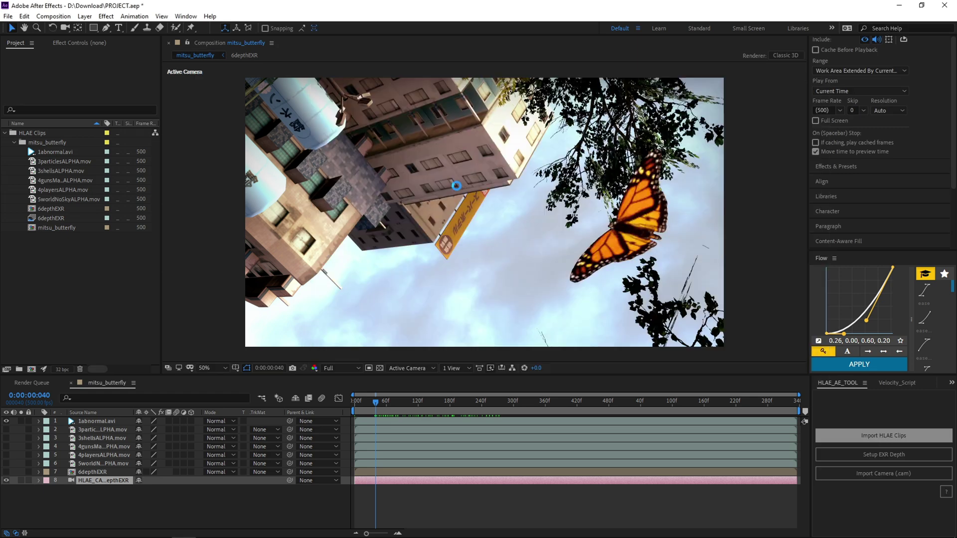
pyautogui.doubleClick(53, 181)
# Step: At frame 85, run Setup EXR Depth on the 6depthEXR layer
pyautogui.moveTo(403, 406); pyautogui.dragTo(416, 406)
pyautogui.click(487, 429)
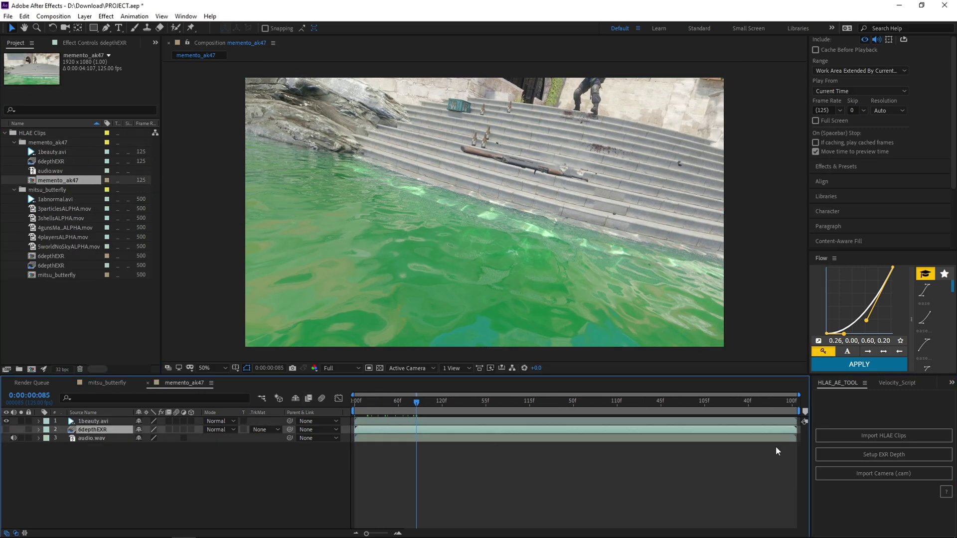
pyautogui.click(872, 471)
# Step: Import the take's cam_main.cam camera, then open 3D Point Depth Projection on 6depthEXR
pyautogui.doubleClick(464, 199)
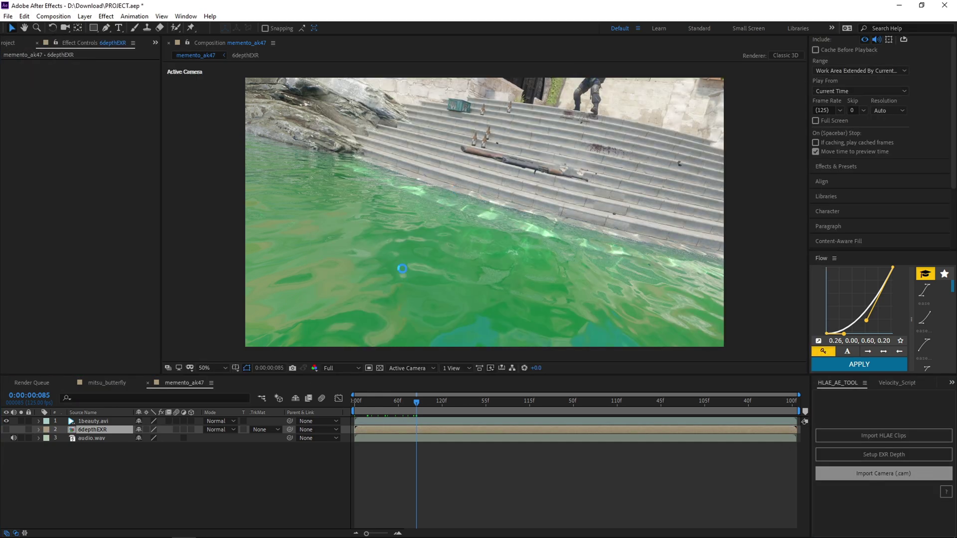
pyautogui.moveTo(417, 401)
pyautogui.mouseDown()
pyautogui.moveTo(472, 405)
pyautogui.moveTo(403, 406)
pyautogui.mouseUp()
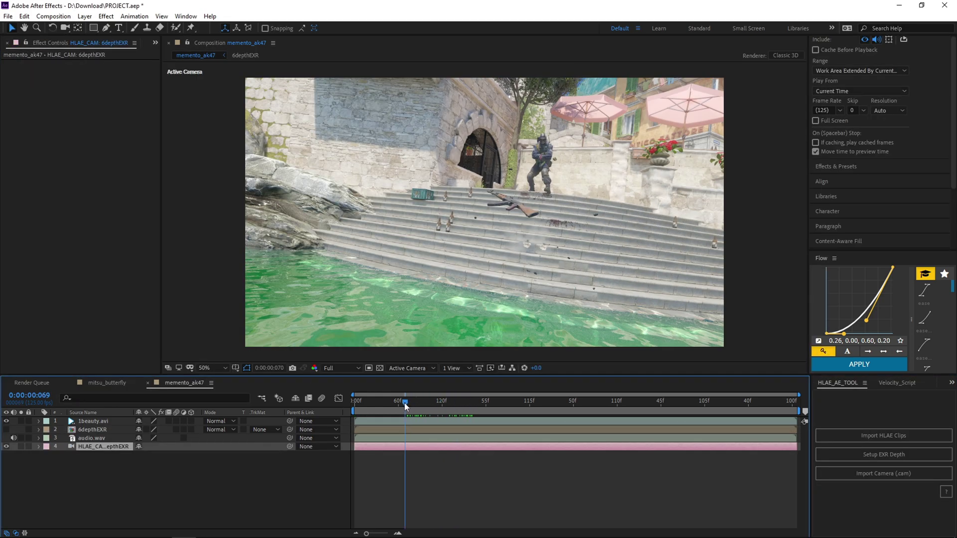
pyautogui.click(99, 430)
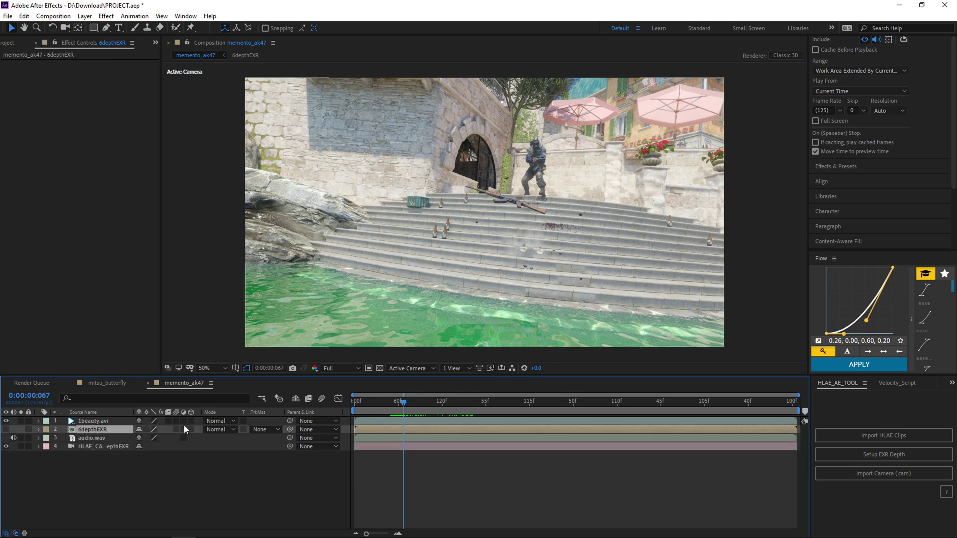
pyautogui.click(888, 384)
pyautogui.scroll(-1, 889, 384)
# Step: Project a solid onto the stairs with SimpleLight, then give 1beauty.avi Exposure -3.80
pyautogui.click(924, 476)
pyautogui.click(612, 255)
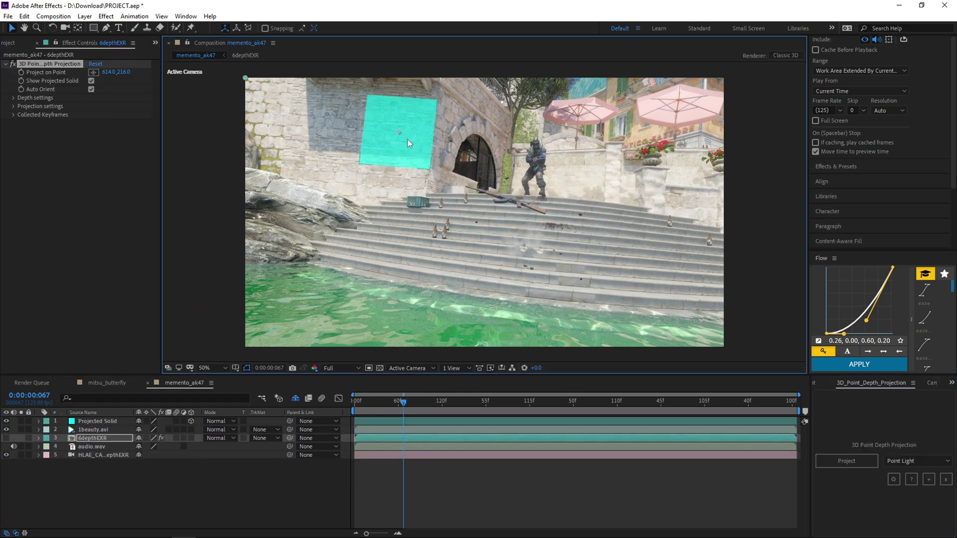
pyautogui.click(92, 463)
pyautogui.hotkey('ctrl', 'v')
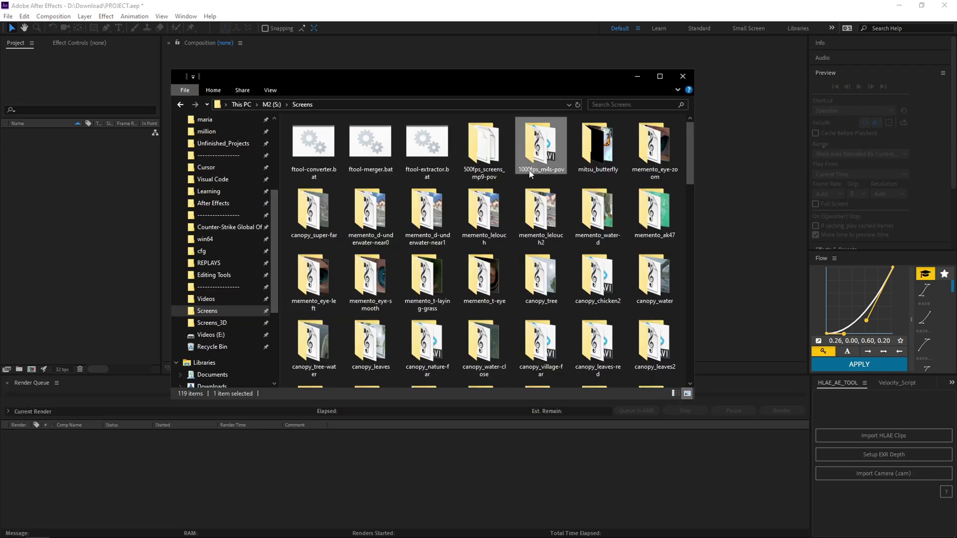
pyautogui.doubleClick(530, 173)
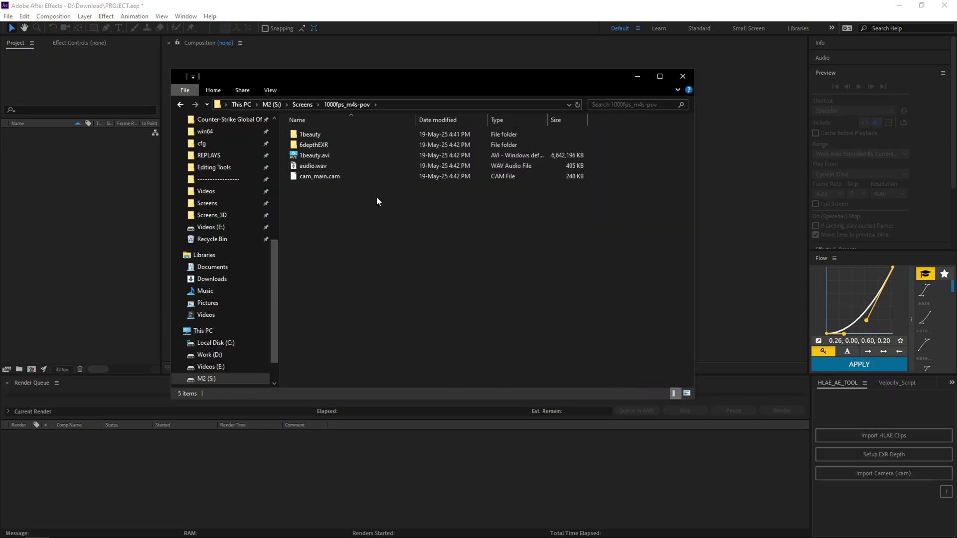
# Step: Check 1beauty.avi's Properties details, confirming a 1000 frames/second frame rate
pyautogui.click(306, 156)
pyautogui.rightClick(305, 156)
pyautogui.click(334, 400)
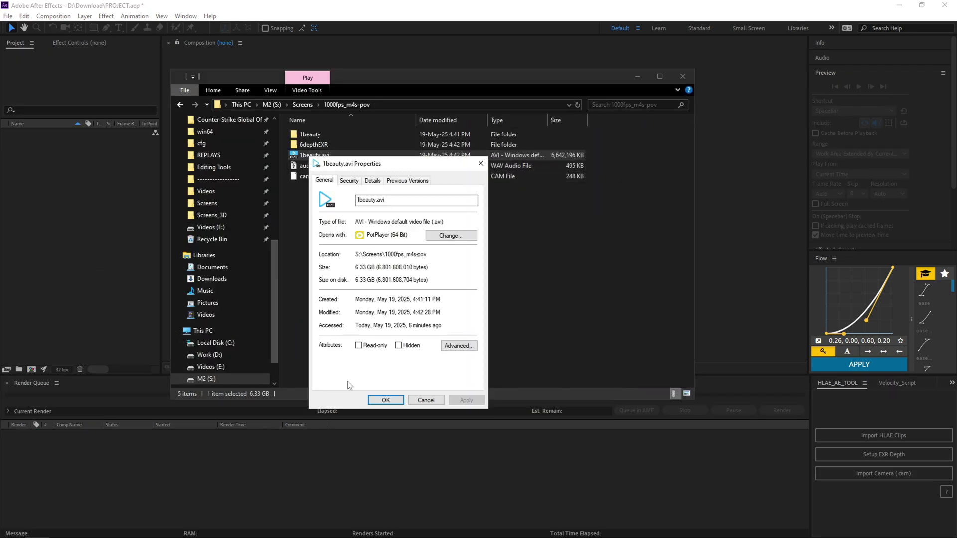
pyautogui.click(374, 182)
pyautogui.click(392, 304)
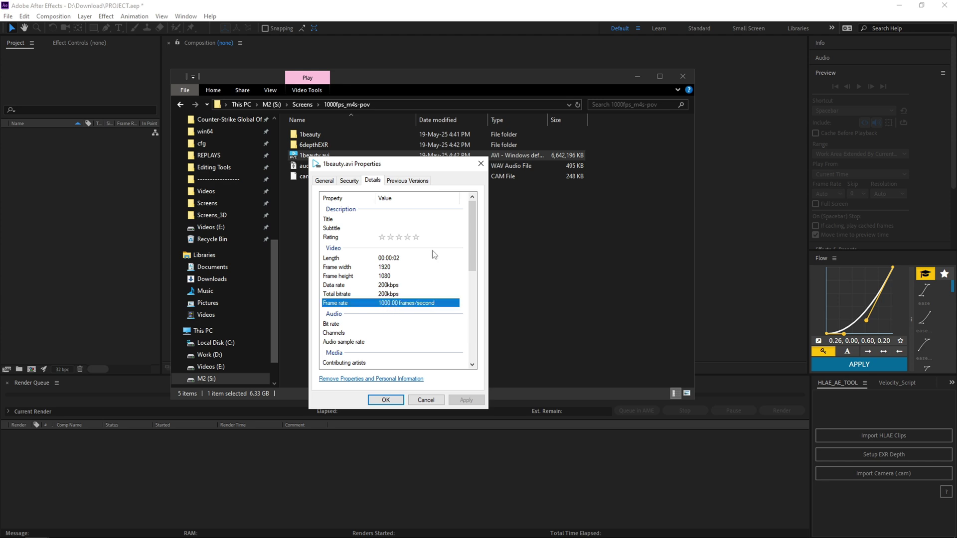
pyautogui.click(479, 164)
# Step: Return to Screens and begin an HLAE clip import from the 1000fps_m4s-pov folder
pyautogui.click(301, 104)
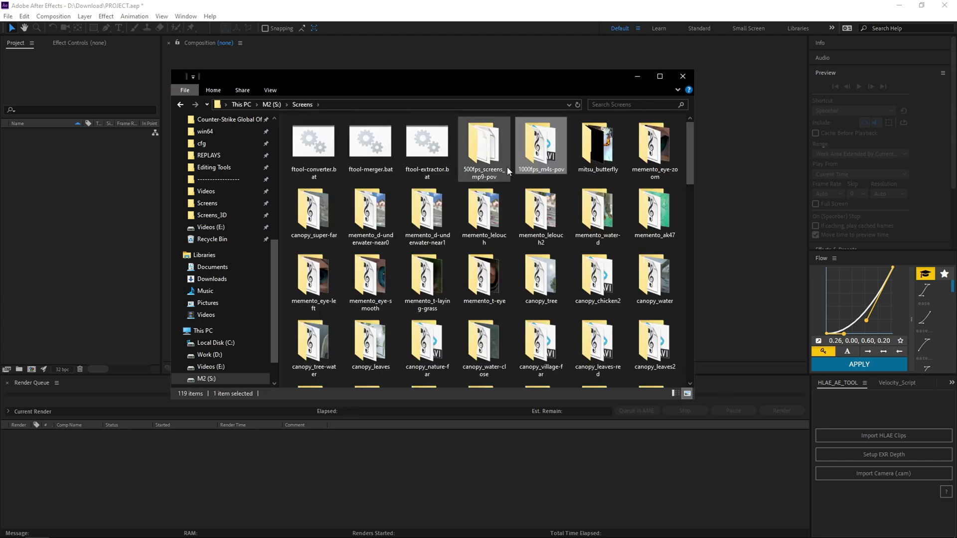
pyautogui.click(883, 435)
pyautogui.doubleClick(454, 187)
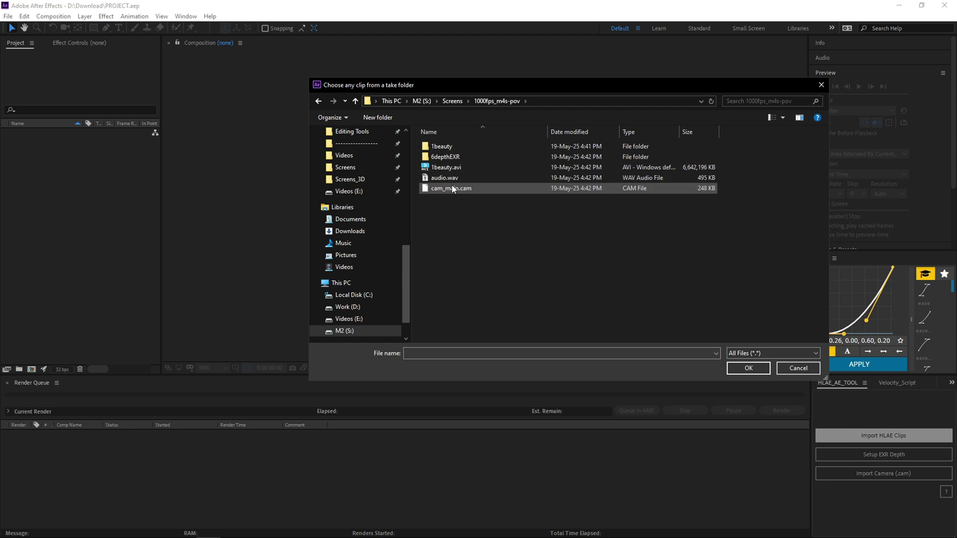
# Step: Import the 1000fps_m4s-pov take via cam_main.cam, open its 500 fps comp, and preview it
pyautogui.doubleClick(452, 180)
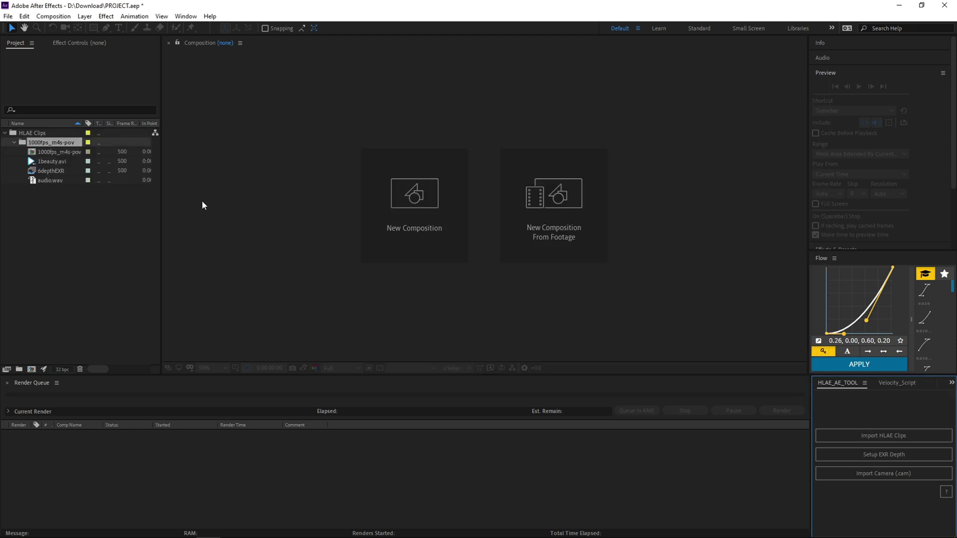
pyautogui.click(118, 152)
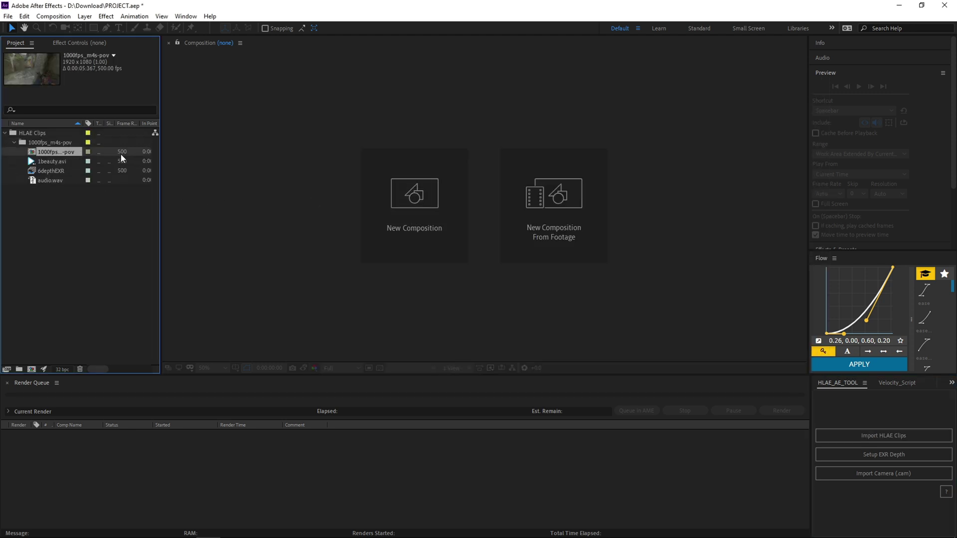
pyautogui.doubleClick(51, 154)
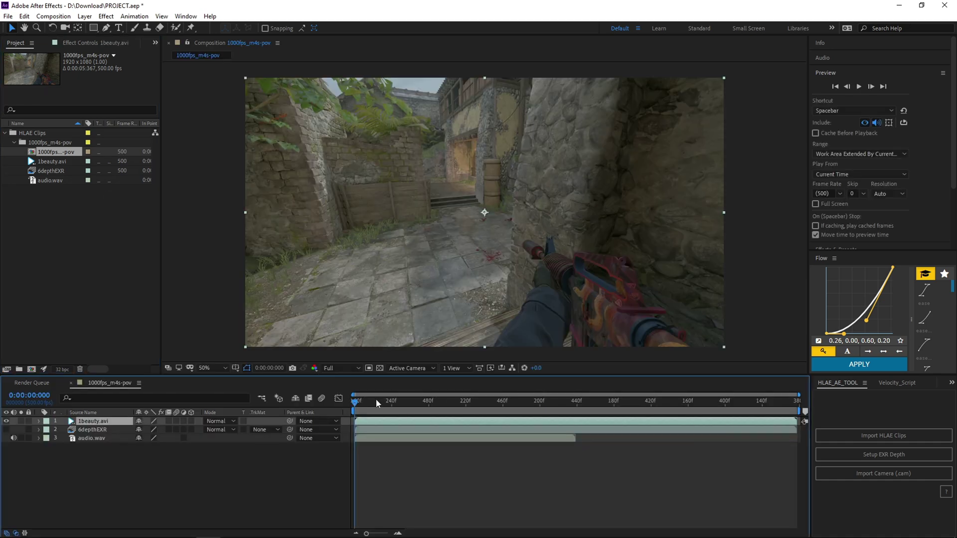
pyautogui.moveTo(359, 409); pyautogui.dragTo(641, 409)
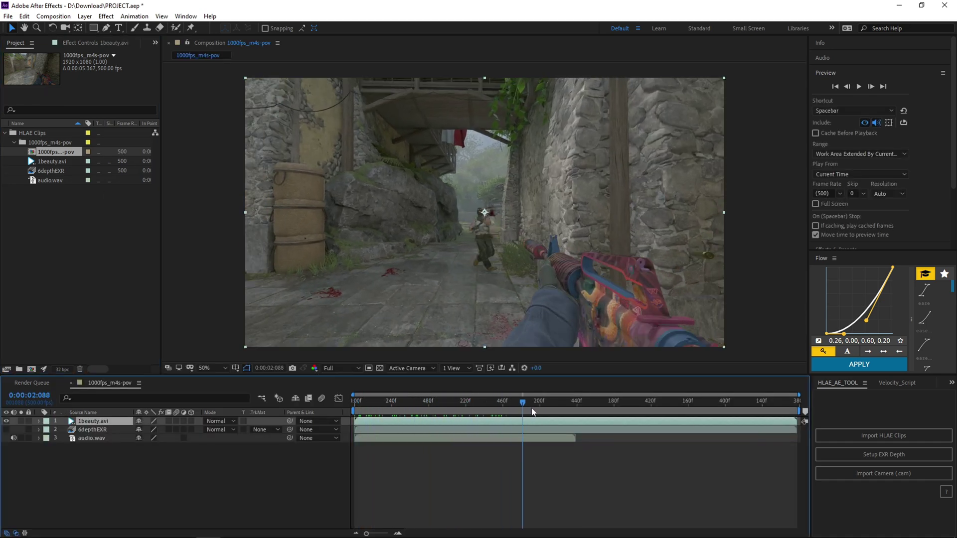
pyautogui.press('space')
pyautogui.click(94, 527)
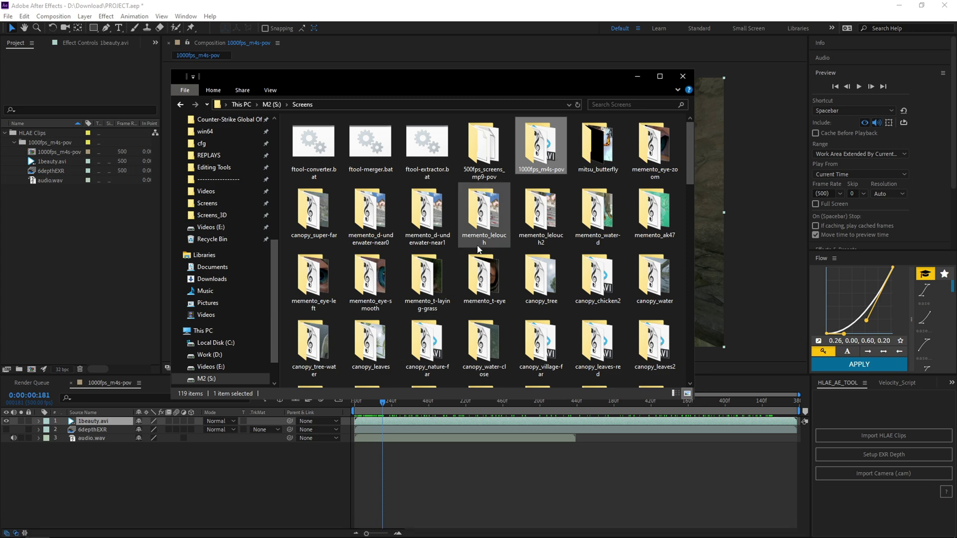
# Step: Open the 500fps_screens_mp9-pov take folder in Explorer
pyautogui.click(481, 175)
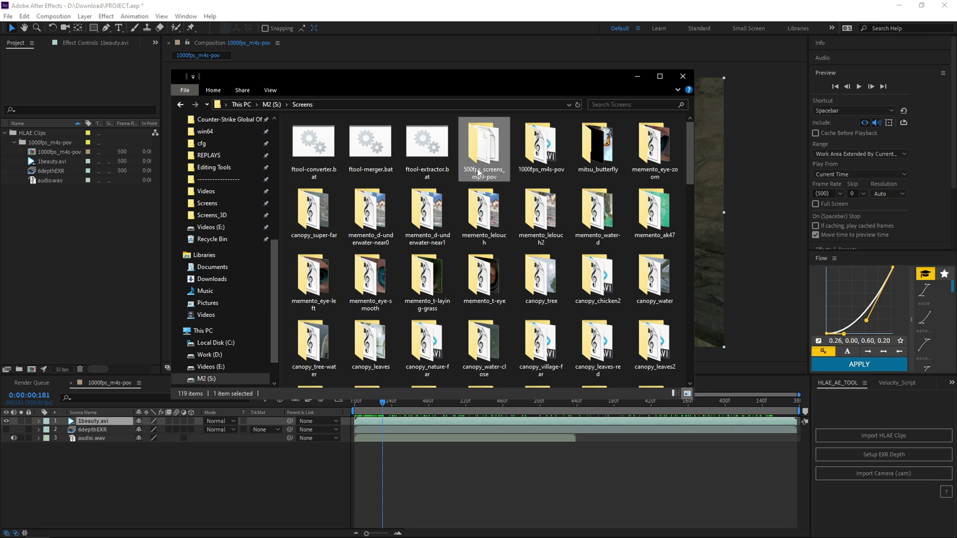
pyautogui.doubleClick(478, 174)
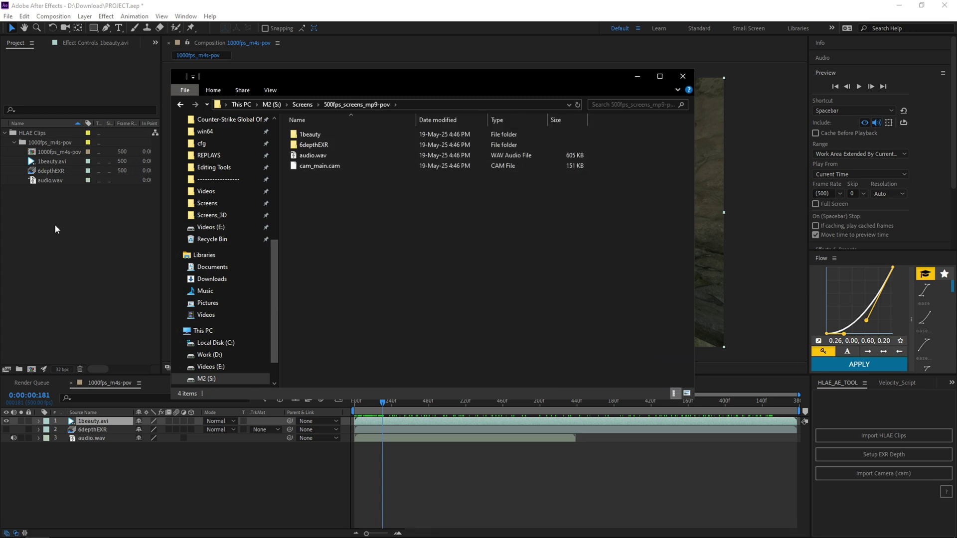
pyautogui.click(54, 229)
# Step: Create a new project folder named 500fps
pyautogui.click(19, 370)
pyautogui.write('500fps')
pyautogui.press('Return')
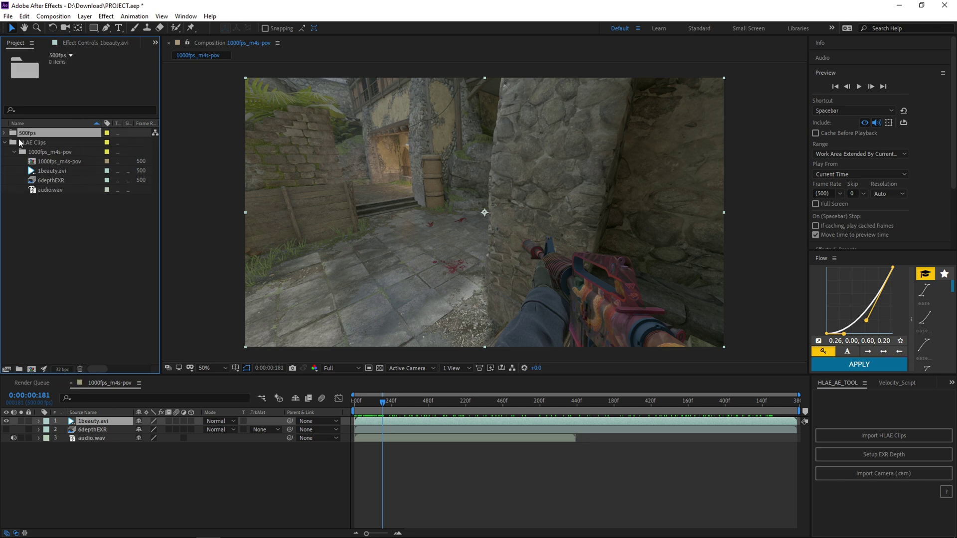
pyautogui.hotkey('alt', 'Tab')
pyautogui.click(320, 133)
pyautogui.keyDown('shift'); pyautogui.click(320, 143); pyautogui.keyUp('shift')
pyautogui.moveTo(320, 143)
pyautogui.mouseDown()
pyautogui.moveTo(15, 150)
pyautogui.moveTo(11, 134)
pyautogui.mouseUp()
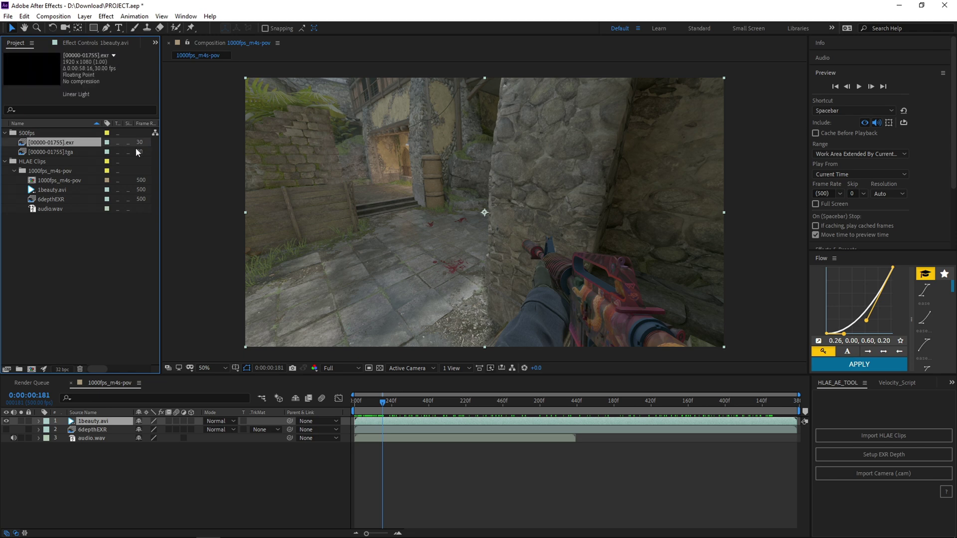
# Step: Import the 500fps_screens_mp9-pov take via cam_main.cam and open its composition
pyautogui.click(892, 435)
pyautogui.click(440, 102)
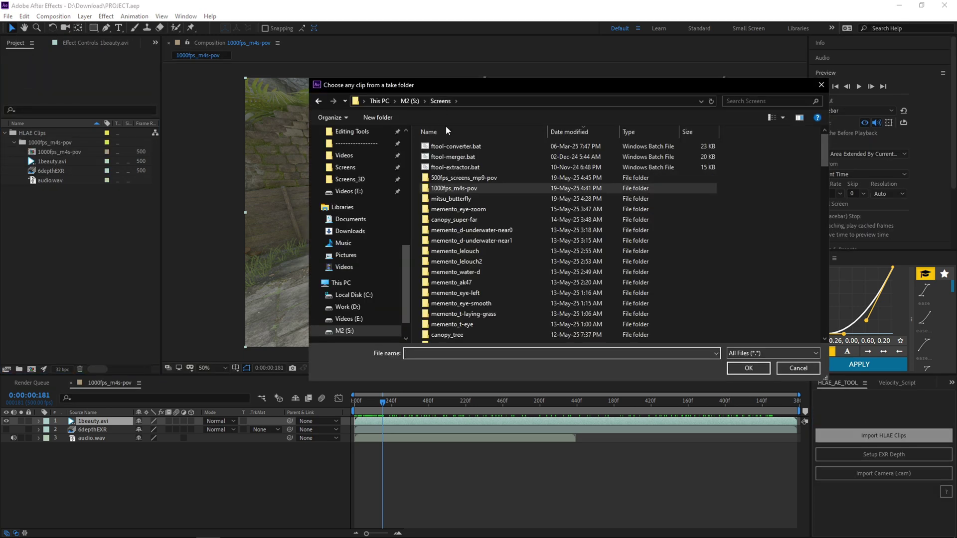
pyautogui.doubleClick(444, 179)
pyautogui.click(446, 180)
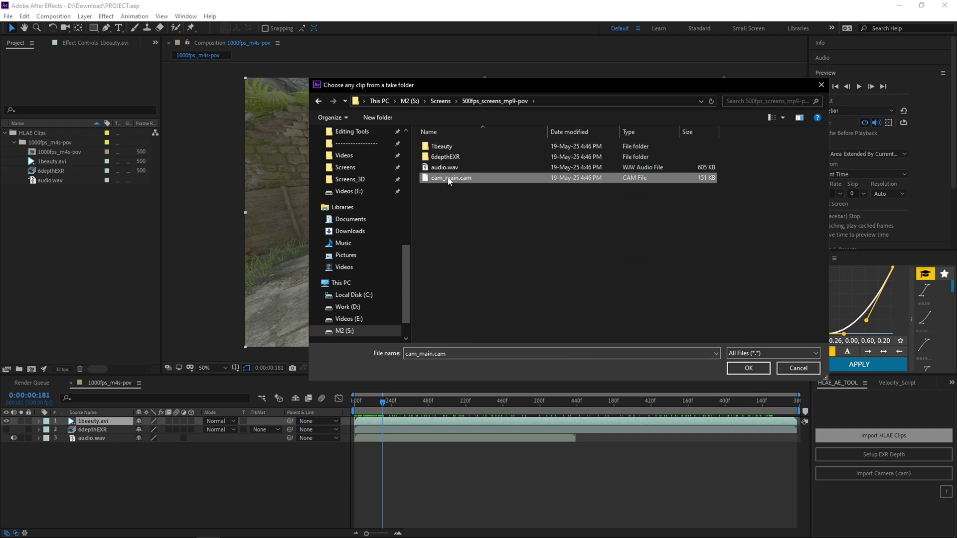
pyautogui.click(748, 367)
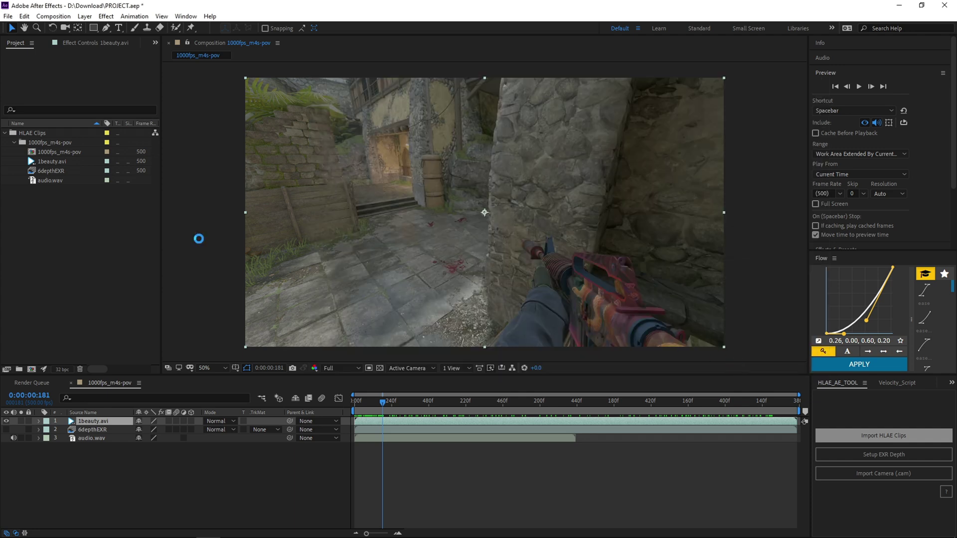
pyautogui.click(58, 201)
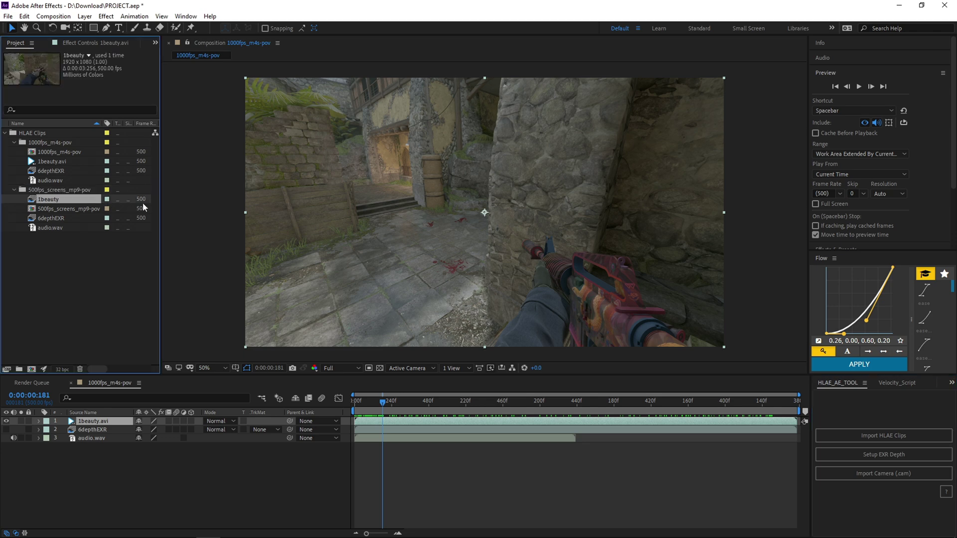
pyautogui.doubleClick(68, 208)
# Step: Open HLAE_AE_TOOL.jsx from the ScriptUI Panels folder in Notepad++
pyautogui.hotkey('alt', 'Tab')
pyautogui.doubleClick(319, 239)
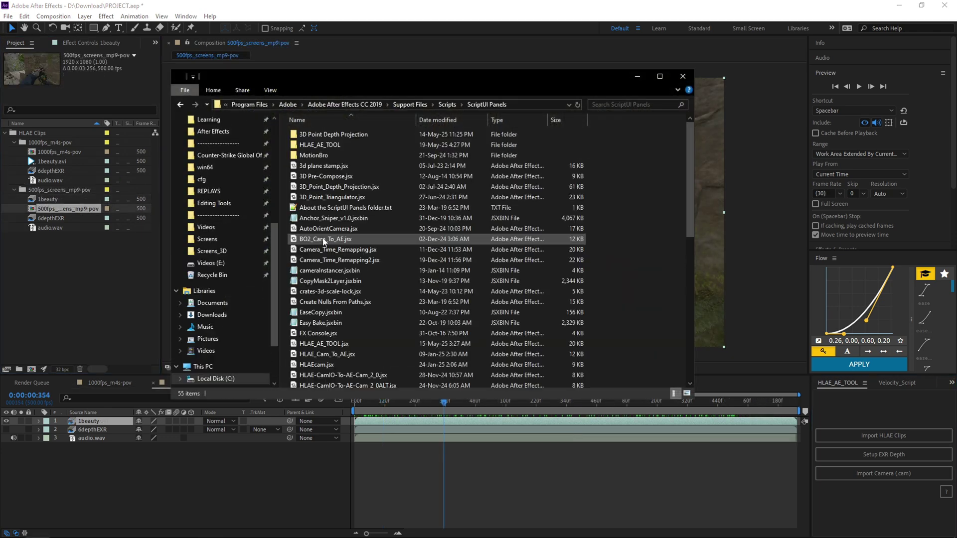
pyautogui.click(527, 100)
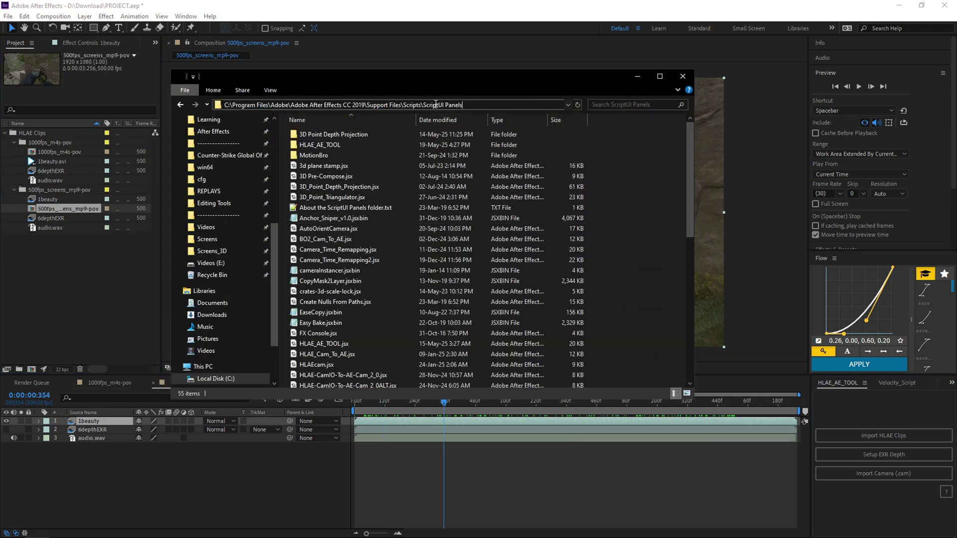
pyautogui.click(624, 207)
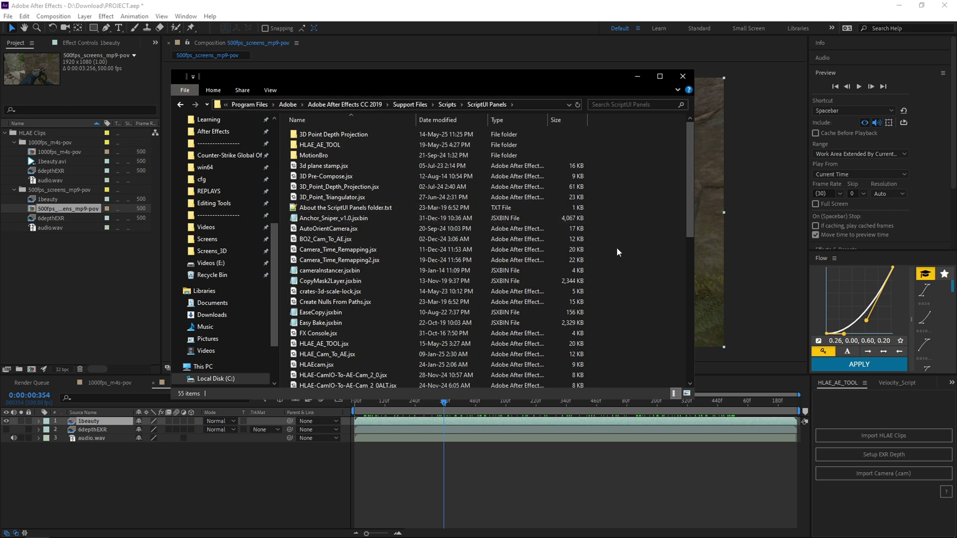
pyautogui.click(335, 347)
pyautogui.rightClick(329, 344)
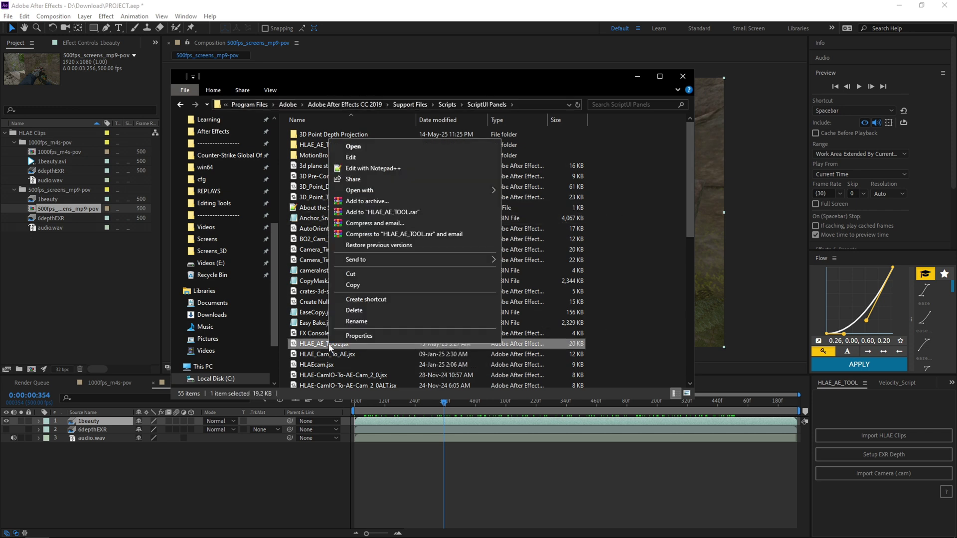
pyautogui.click(354, 168)
# Step: Change cineFramerate on line 11 from 500 to 250 and save the script
pyautogui.moveTo(415, 142); pyautogui.dragTo(153, 142)
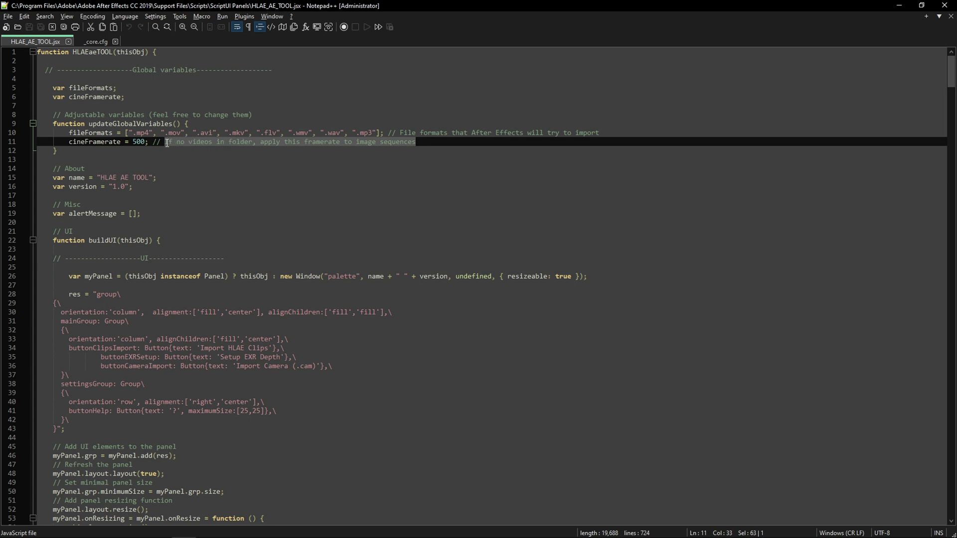
pyautogui.click(140, 142)
pyautogui.doubleClick(140, 142)
pyautogui.write('250')
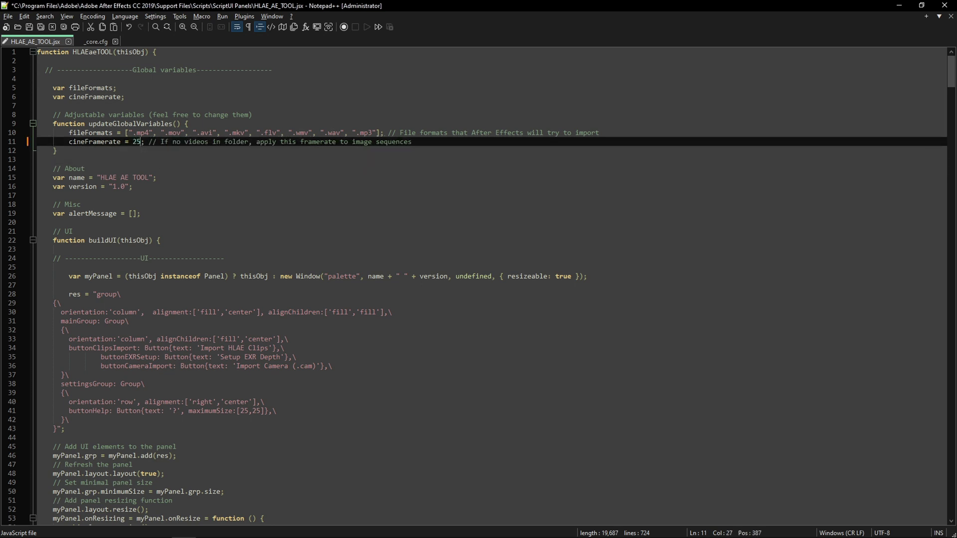
pyautogui.hotkey('ctrl', 's')
pyautogui.hotkey('alt', 'Tab')
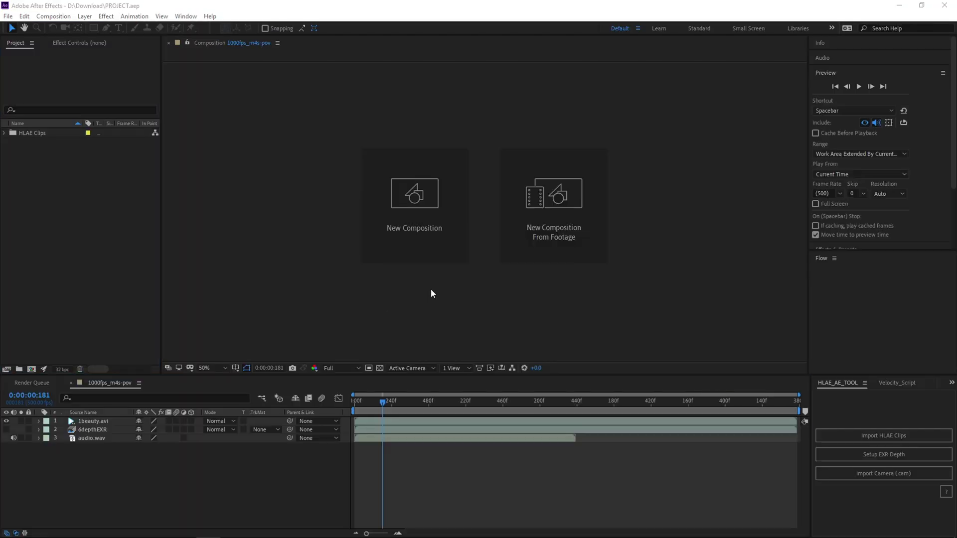
# Step: Re-import the take via cam_main.cam, open the 250 fps comp and scrub to frame 55
pyautogui.click(861, 438)
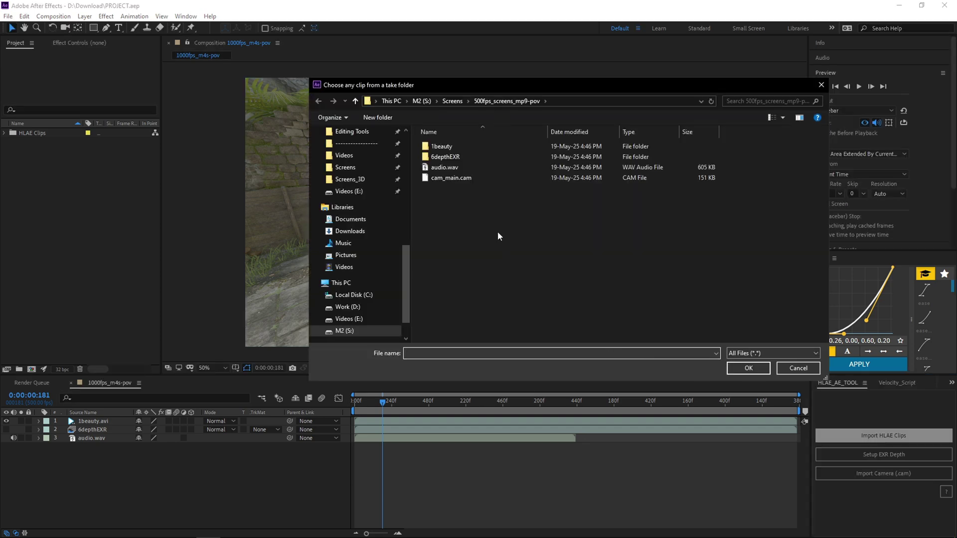
pyautogui.click(435, 179)
pyautogui.click(747, 368)
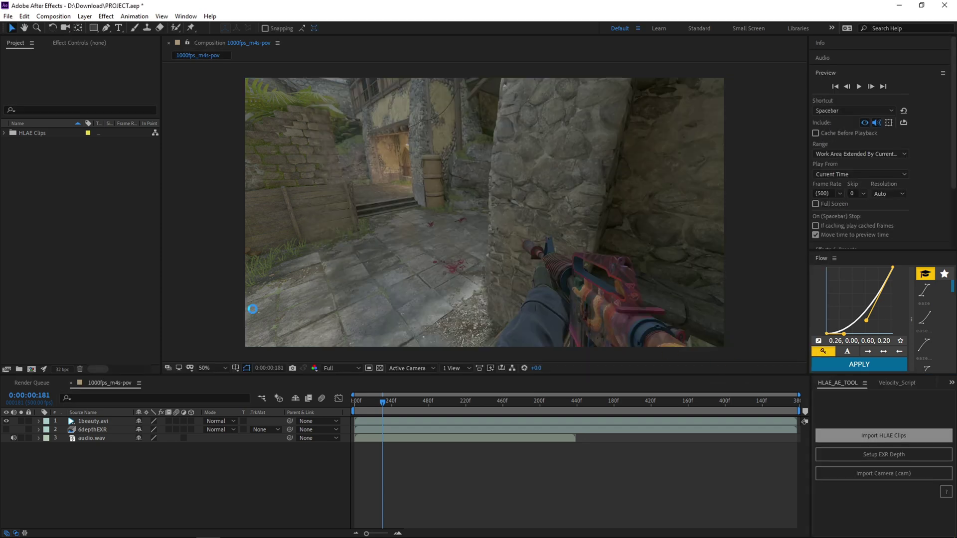
pyautogui.doubleClick(57, 172)
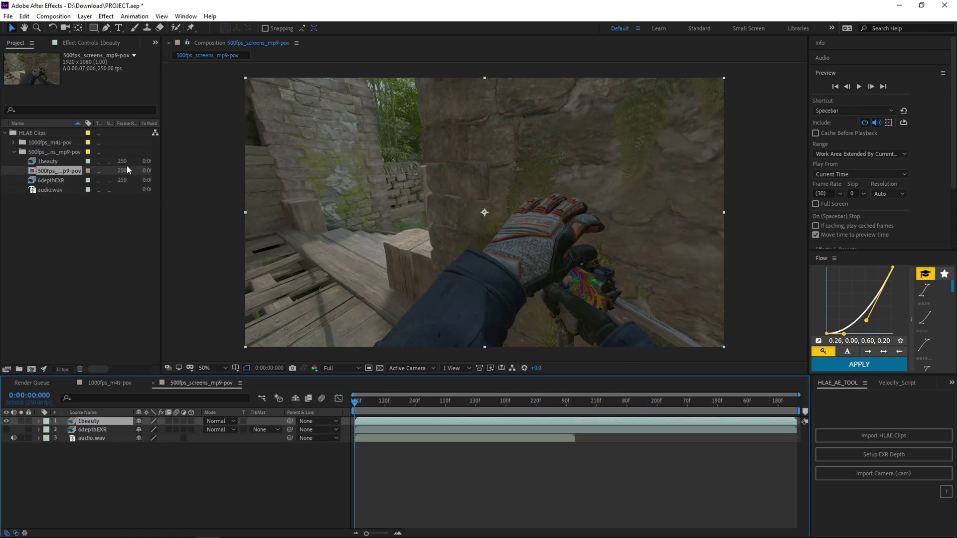
pyautogui.moveTo(361, 403); pyautogui.dragTo(370, 406)
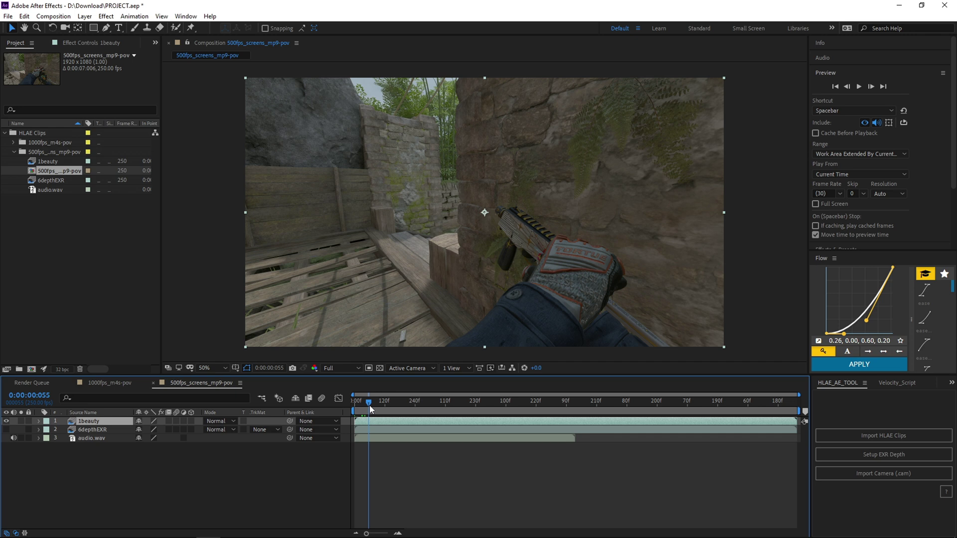